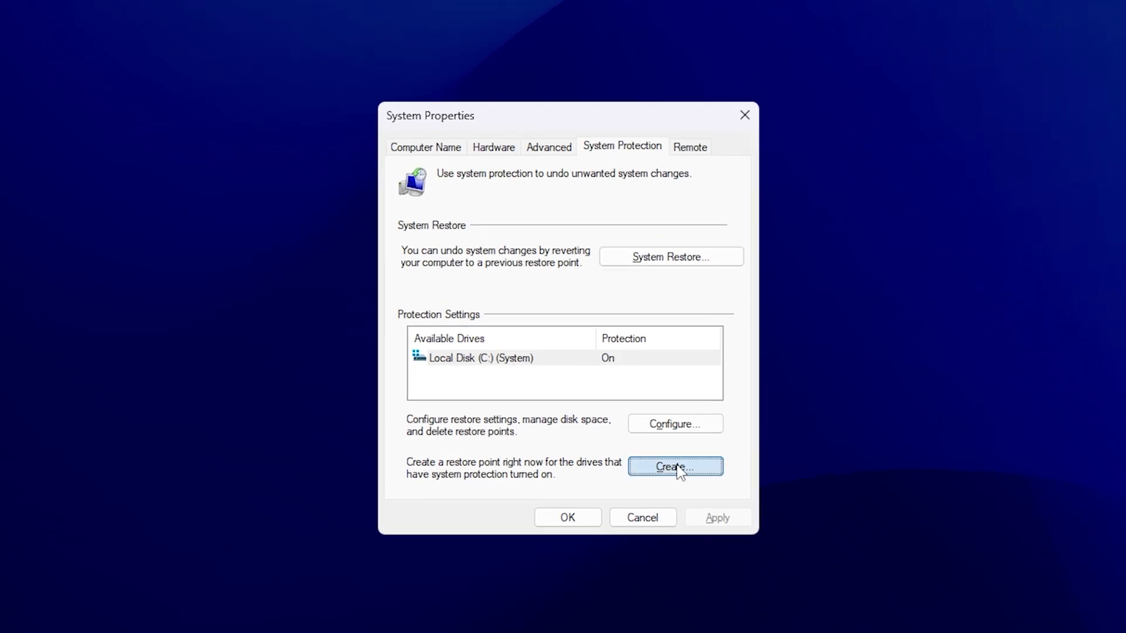
- Create a system restore point with the description 'Network' on the System Protection tab
left_click(670, 461)
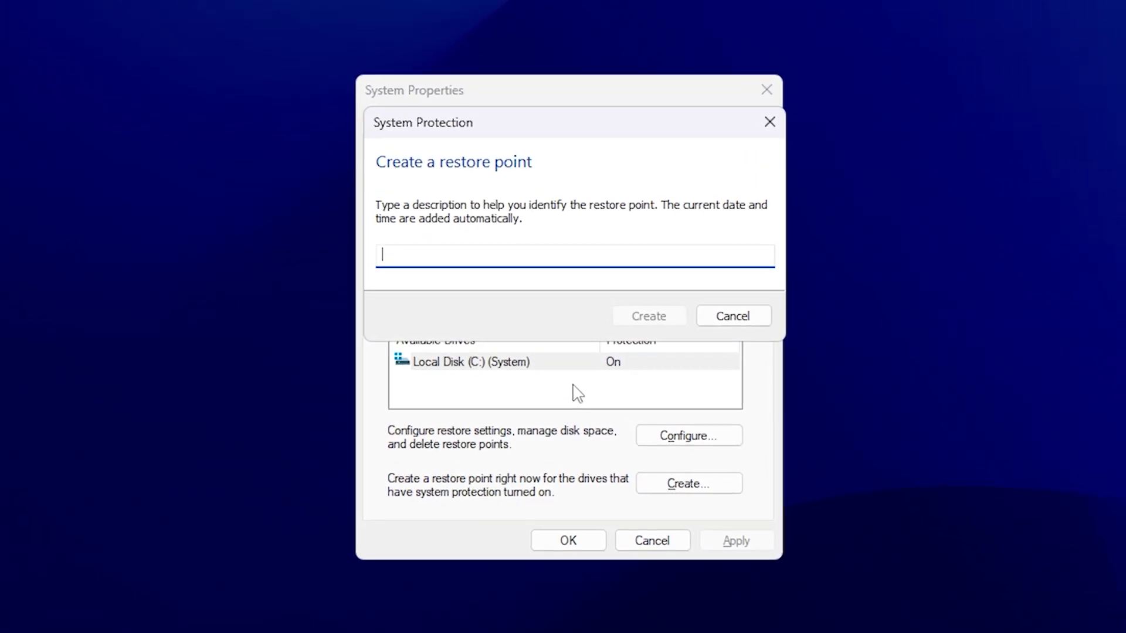
type("Network")
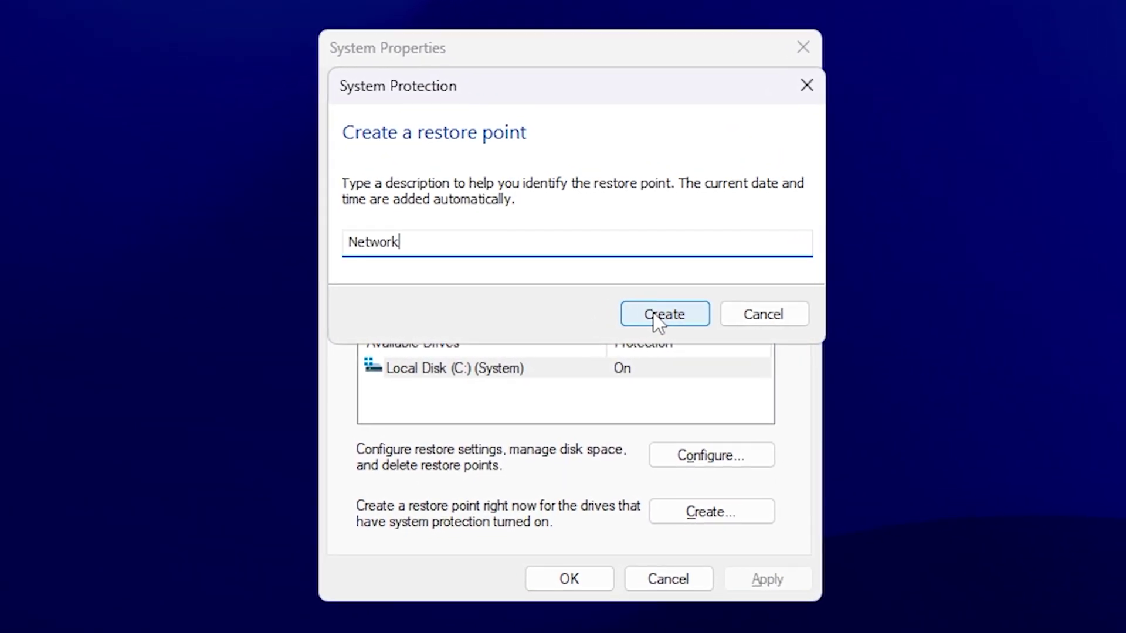
left_click(659, 314)
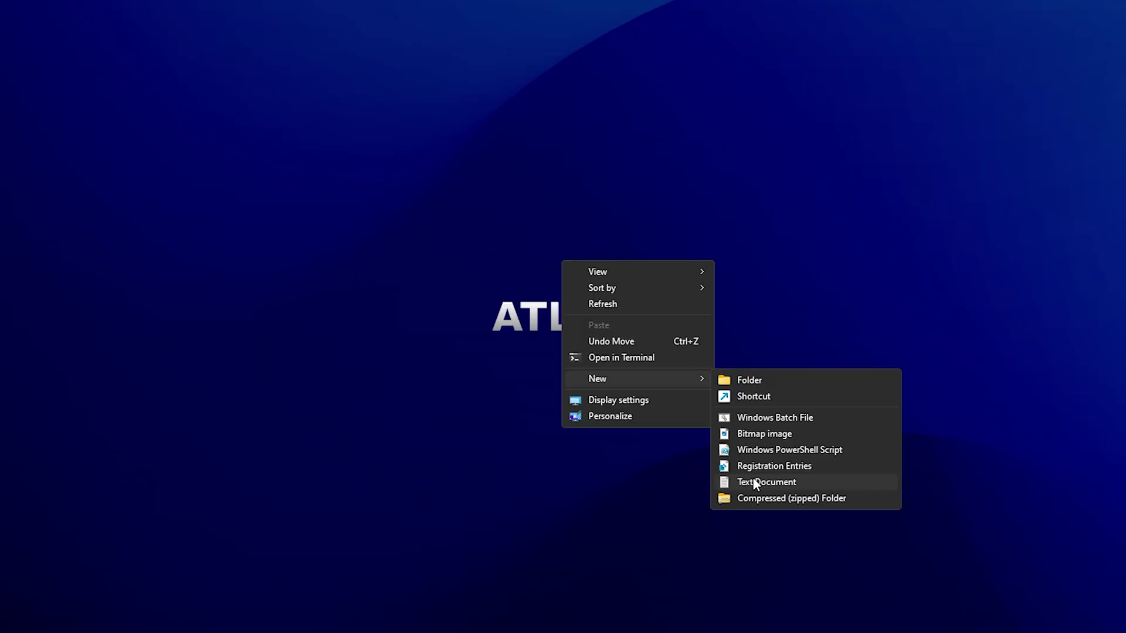
- Create a new desktop text document named Updates and open it in Notepad
left_click(752, 477)
type("Updates")
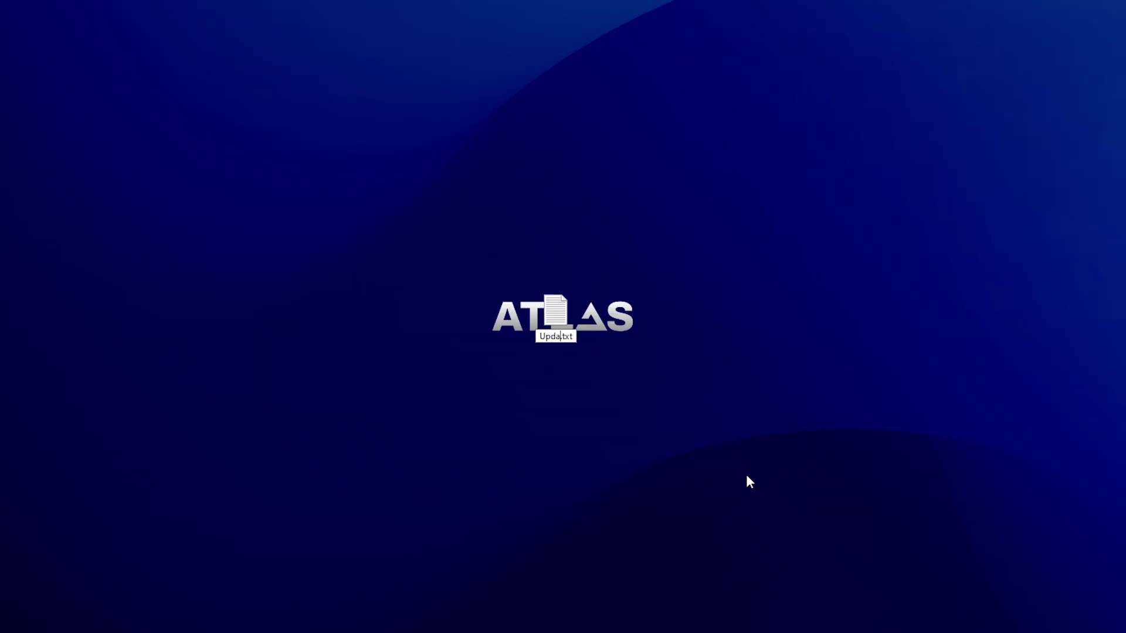
key("Return")
left_click_drag(555, 314, 555, 237)
double_click(550, 245)
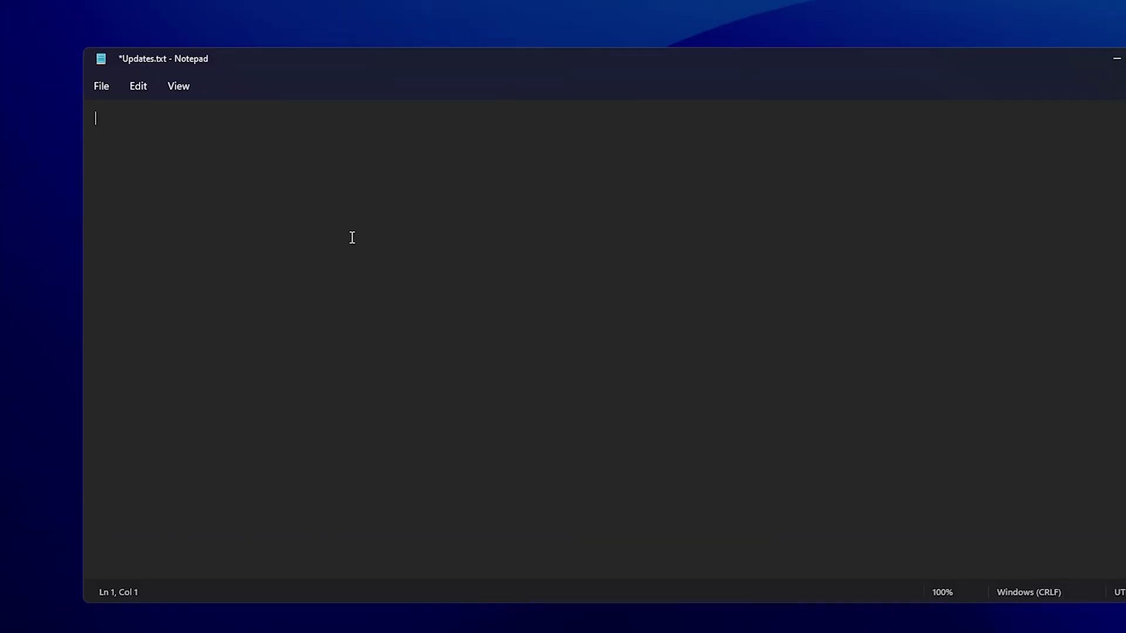
- Paste the batch script that stops and disables the wuauserv service into the document
type("@echo off echo Disabling Windows Update Service Until Manually Started Again  sc stop wuauserv sc config wuauserv start= disabled  echo Windows Update Service Disabled. pause")
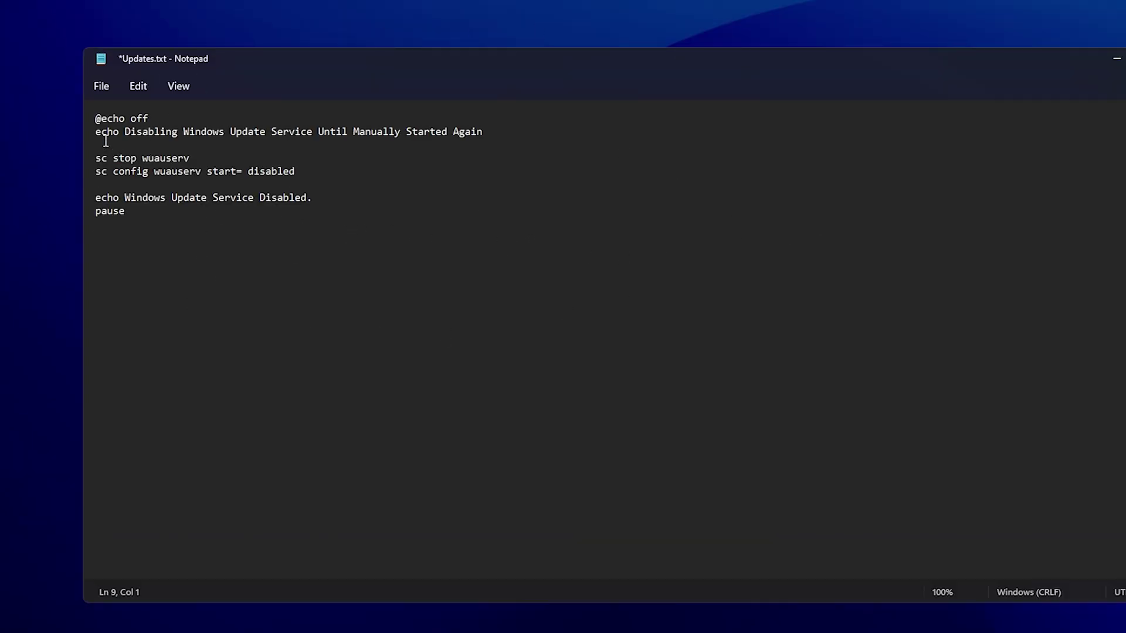
left_click_drag(96, 119, 359, 211)
left_click(375, 217)
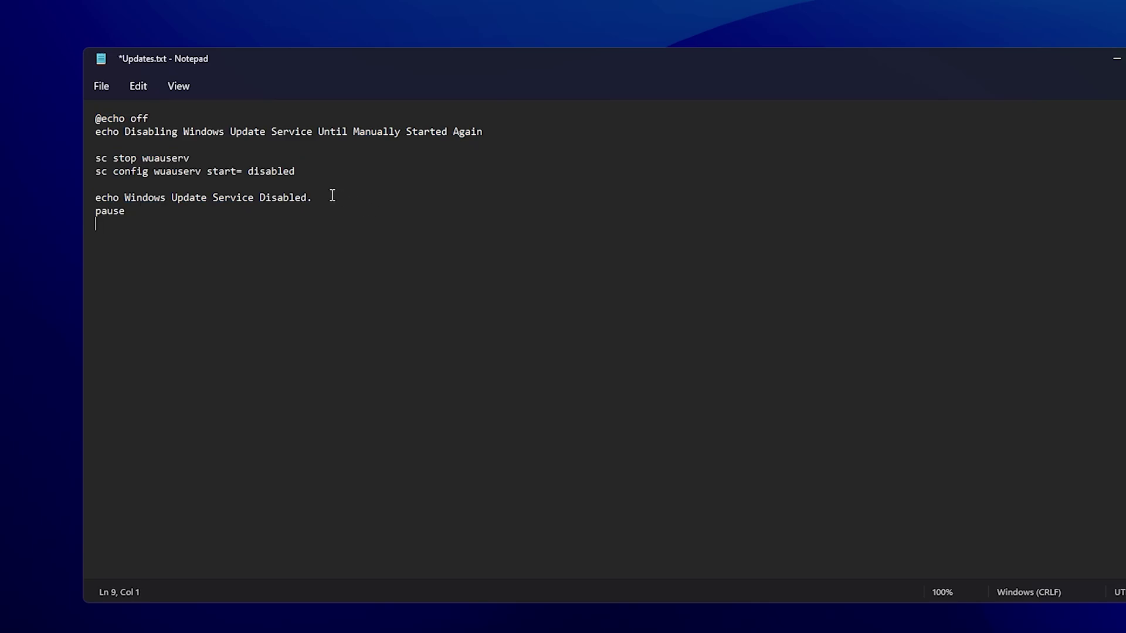
double_click(178, 158)
left_click_drag(295, 171, 247, 171)
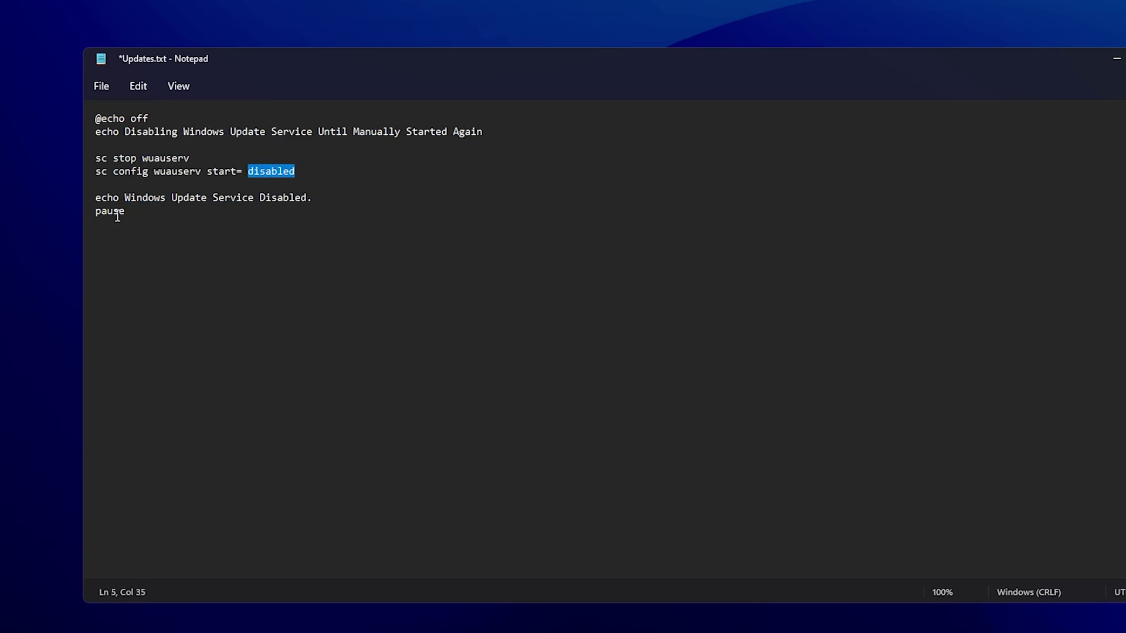
left_click(144, 221)
- Save the script under the name DisableWindowsUpdates.bat
left_click(103, 87)
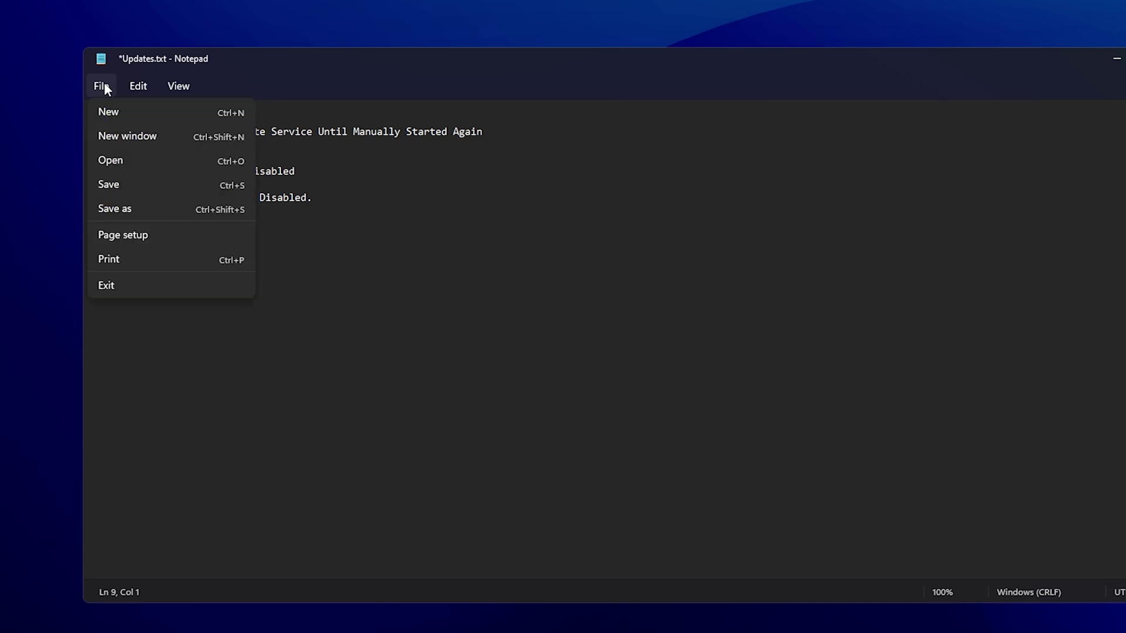
left_click(128, 207)
left_click(392, 441)
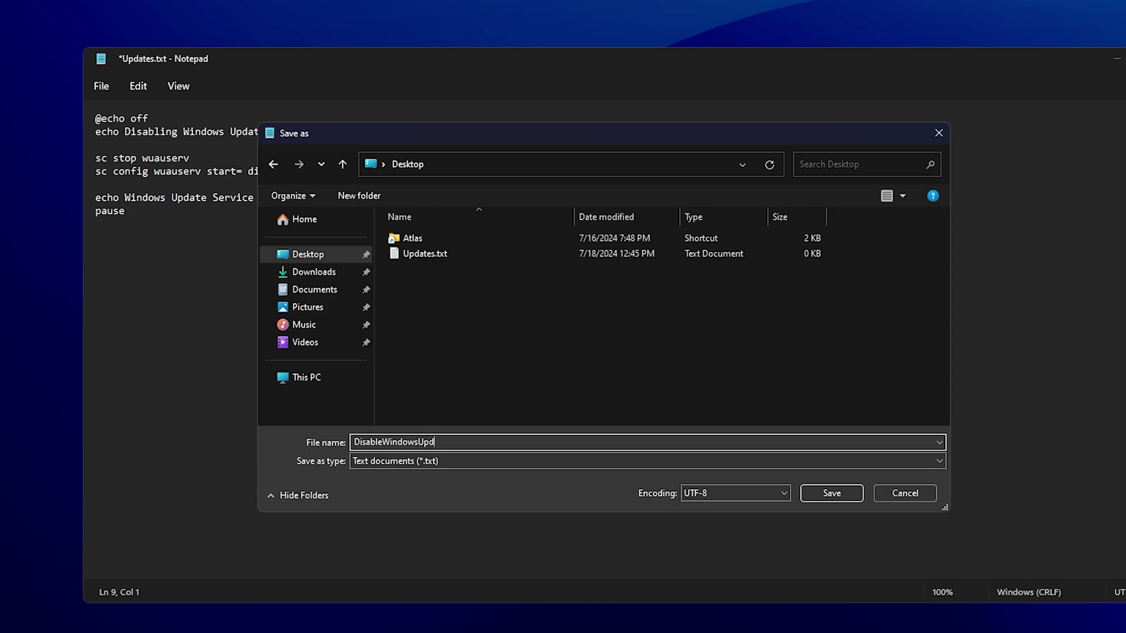
type("DisableWindowsUpdates.bat")
left_click(830, 498)
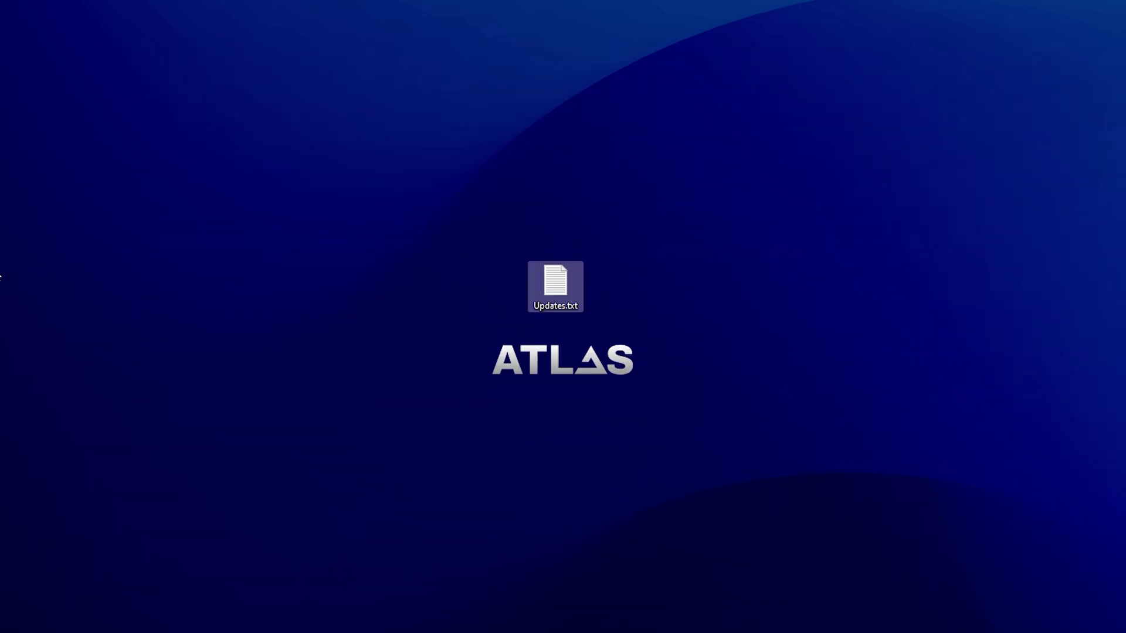
- Run DisableWindowsUpdates.bat as administrator and approve the UAC prompt
left_click_drag(390, 209, 655, 425)
left_click(503, 287)
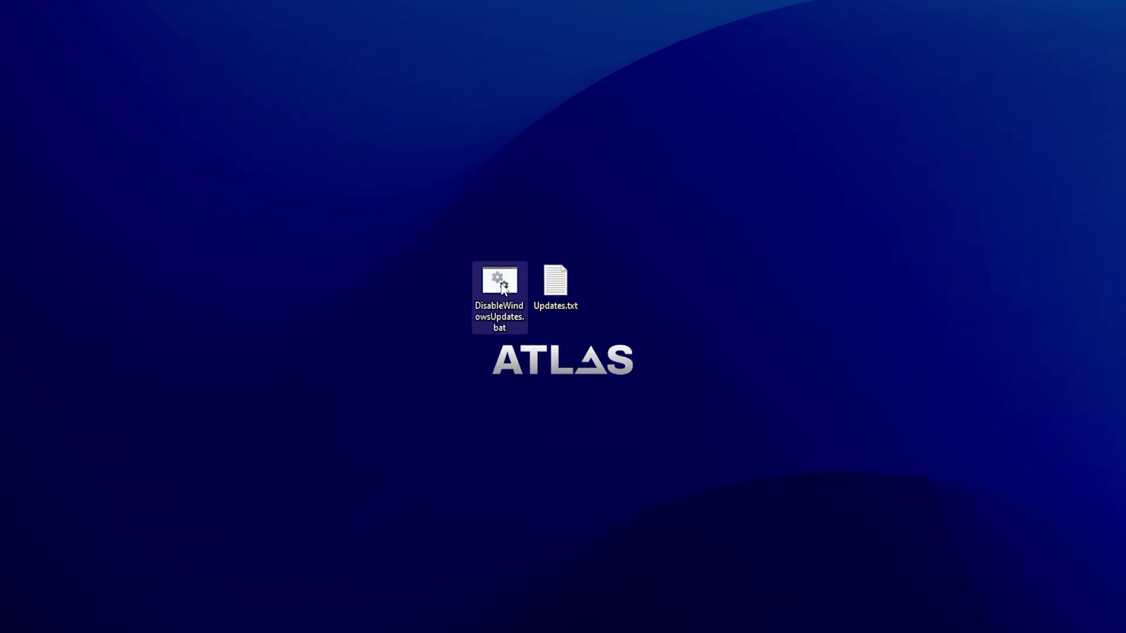
right_click(502, 287)
left_click(531, 324)
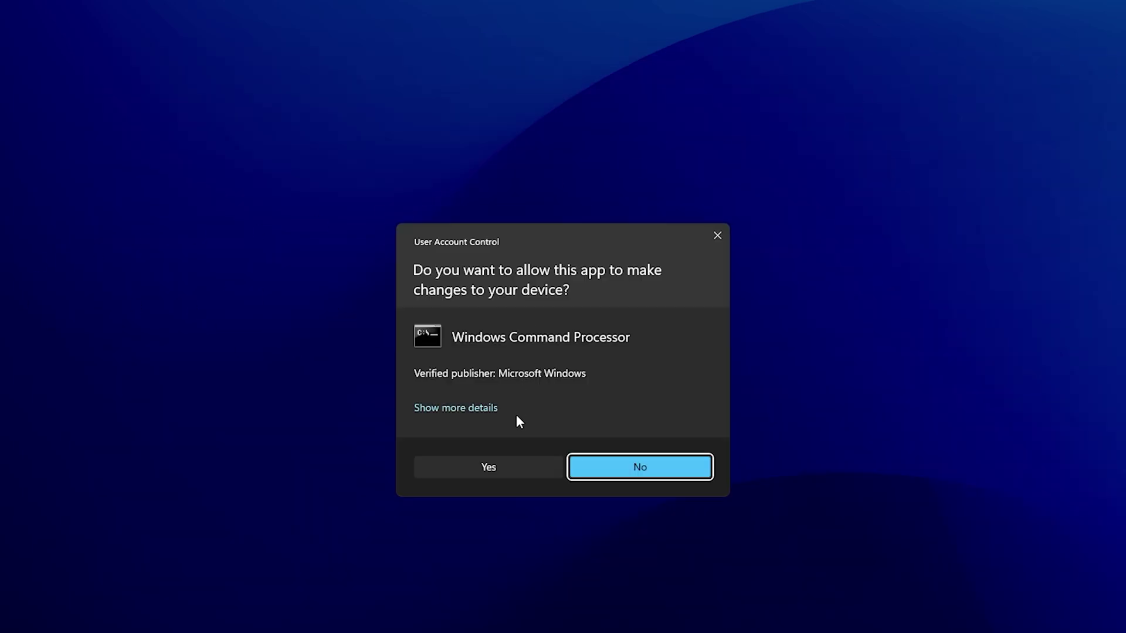
left_click(500, 465)
left_click_drag(260, 38, 568, 145)
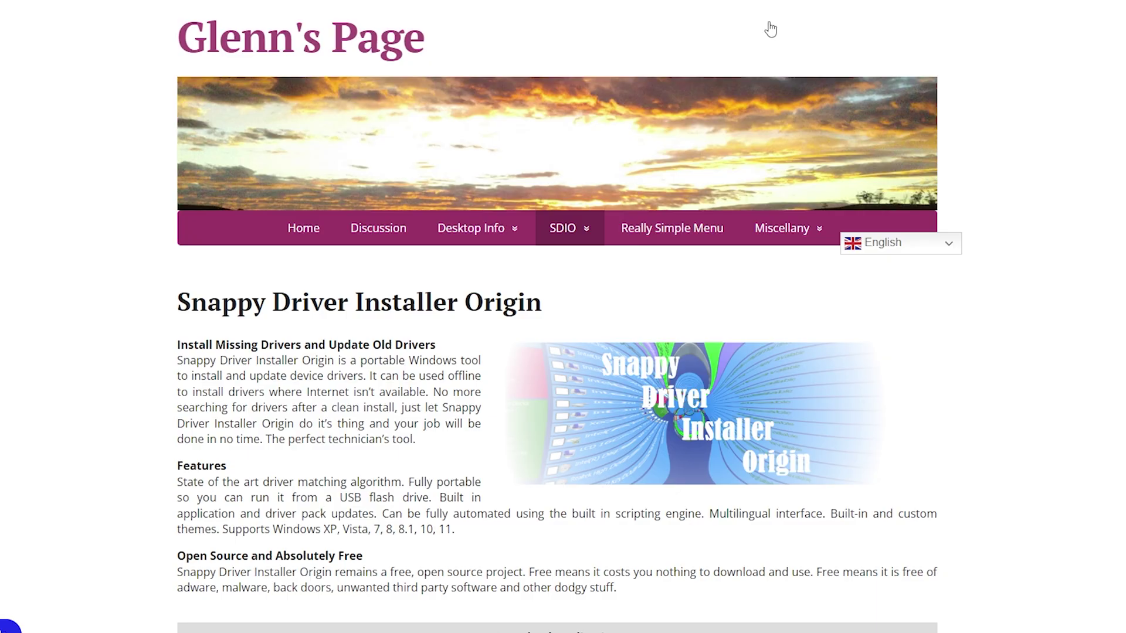
- Scroll Glenn's SDIO page to the Snappy Driver Installer Origin Version 1.13.2 download link
scroll(1019, 287, "down", 1)
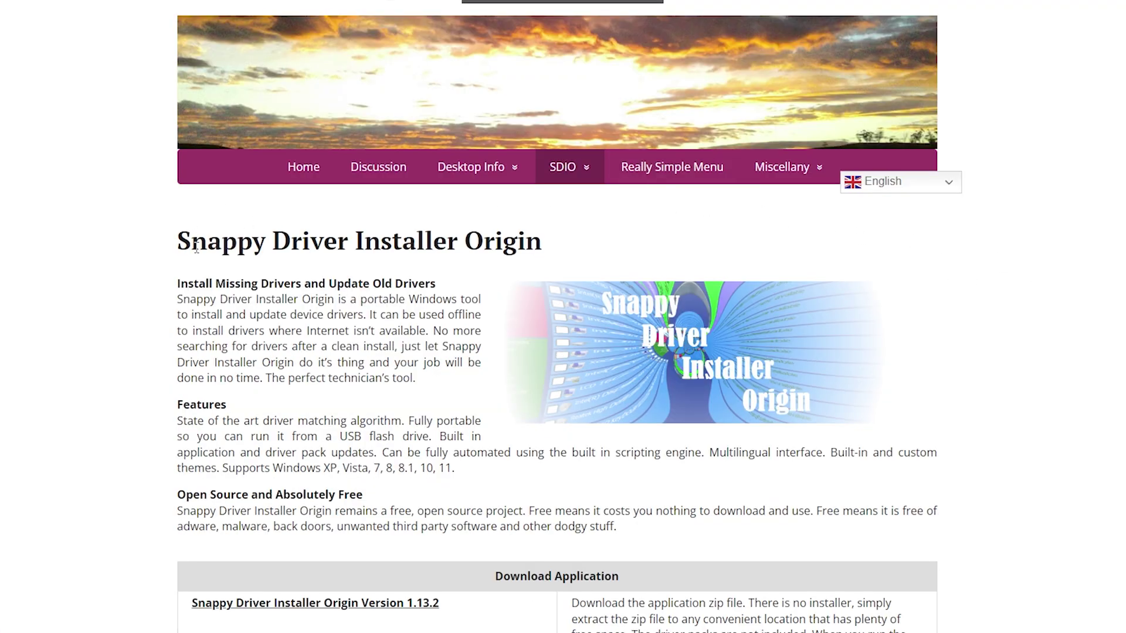
left_click_drag(177, 240, 547, 239)
left_click(560, 244)
scroll(354, 268, "down", 4)
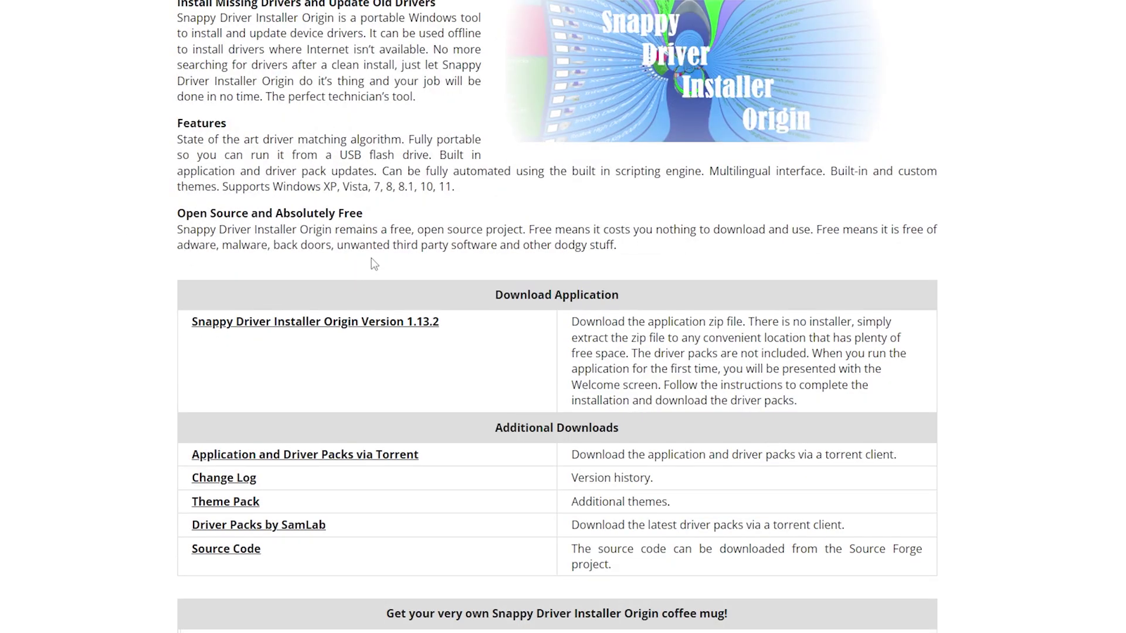
scroll(373, 264, "down", 1)
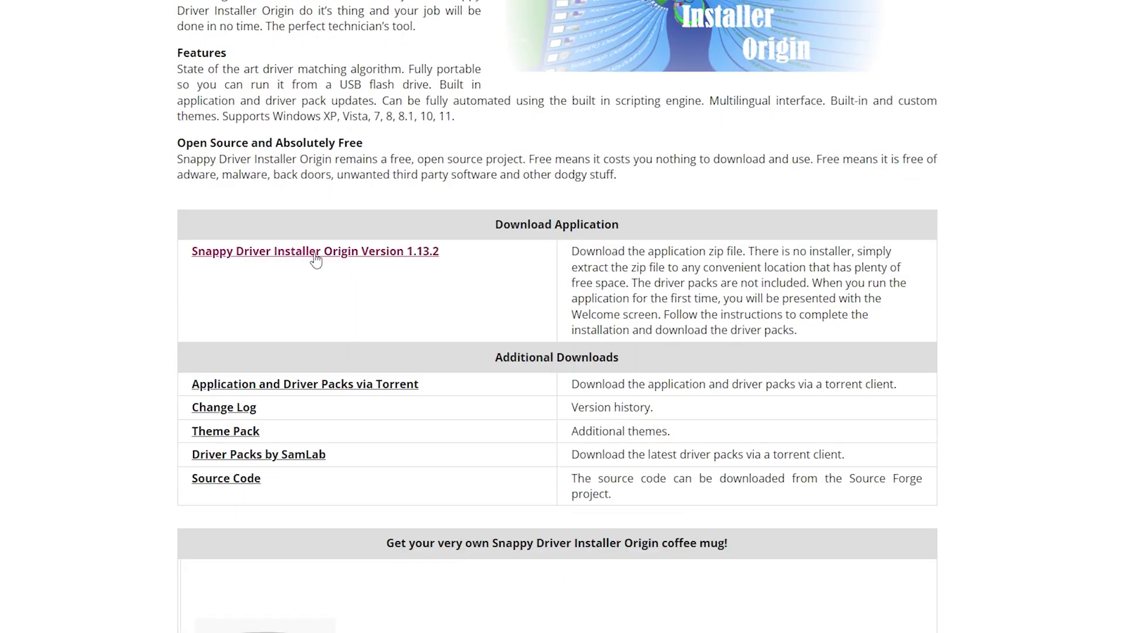
scroll(412, 253, "up", 5)
scroll(412, 253, "up", 1)
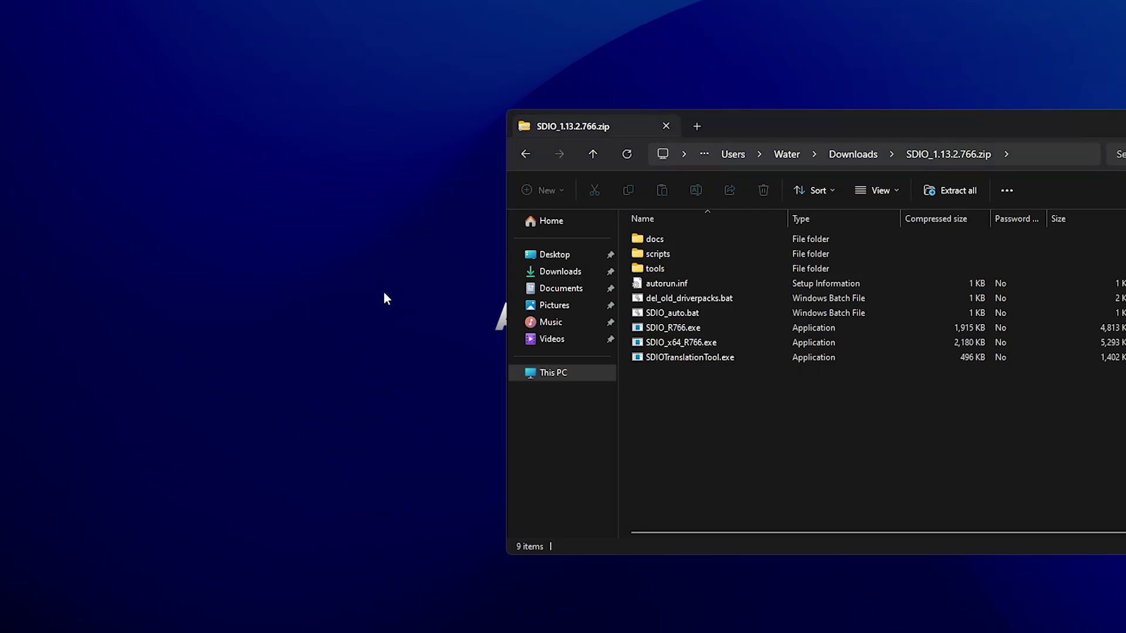
- Create a new desktop folder named Snappy Driver
right_click(384, 292)
mouse_move(434, 389)
left_click(534, 392)
type("Snappy Driver")
key("Return")
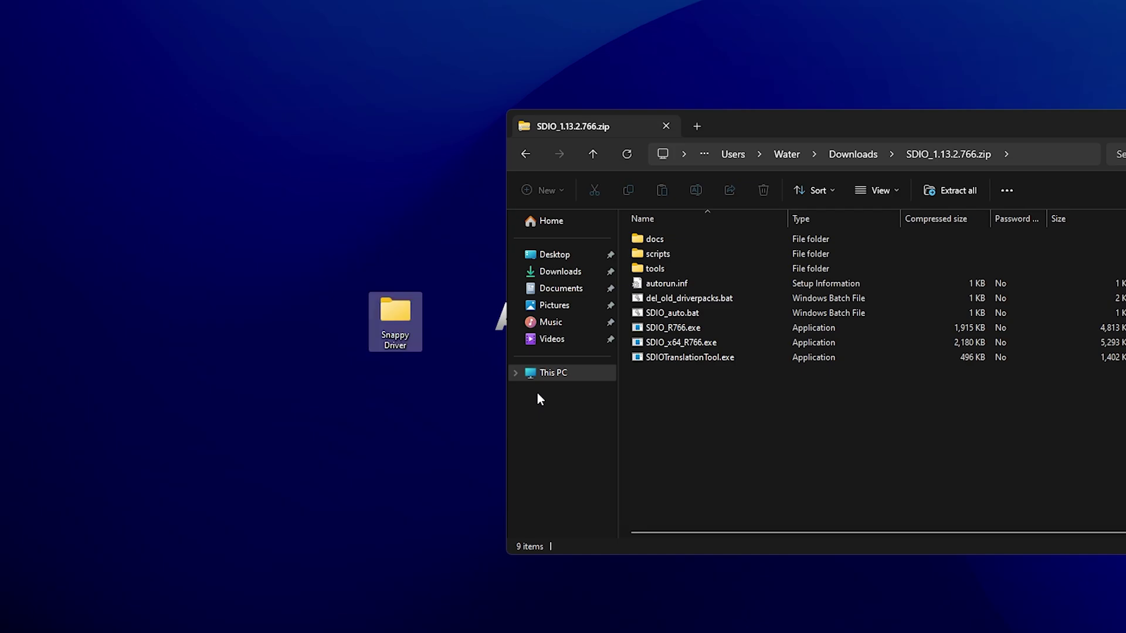
- Copy all nine files from the SDIO zip into Snappy Driver and open the folder
left_click_drag(738, 430, 393, 315)
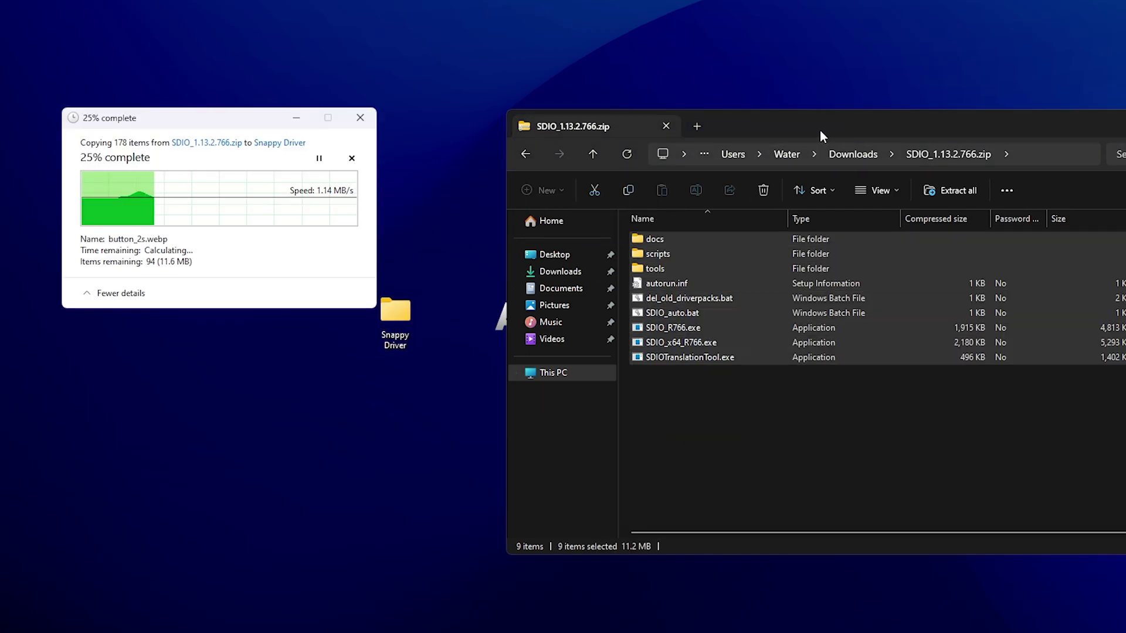
left_click_drag(820, 130, 653, 113)
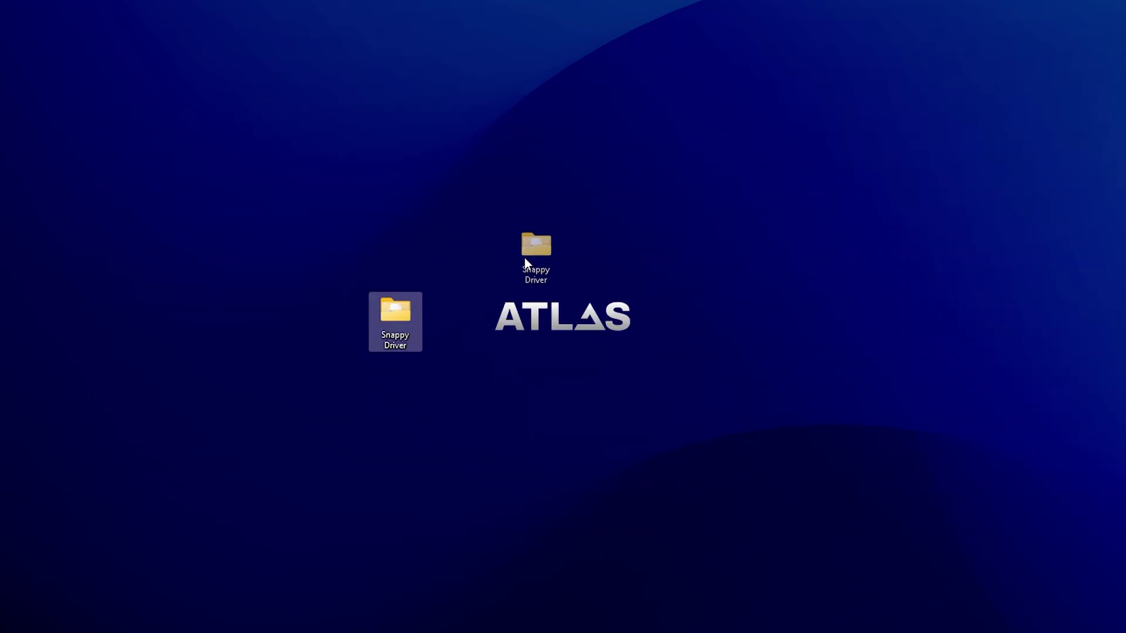
left_click_drag(524, 258, 543, 261)
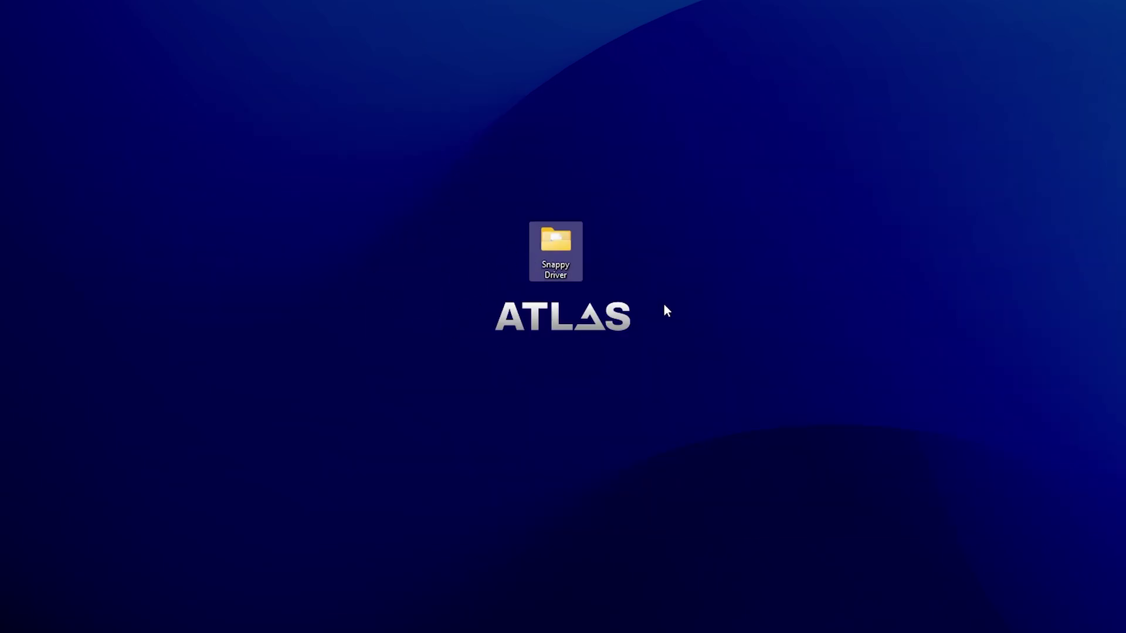
double_click(551, 247)
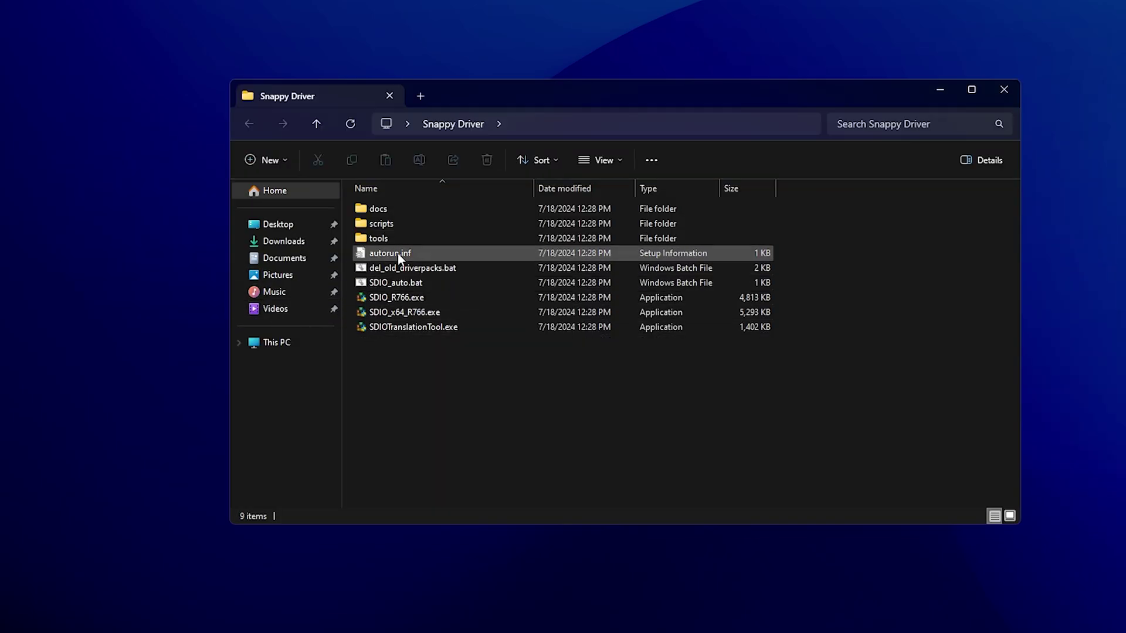
- Run SDIO_auto.bat as administrator, accept the licence, allow firewall access, and download indexes only
right_click(383, 281)
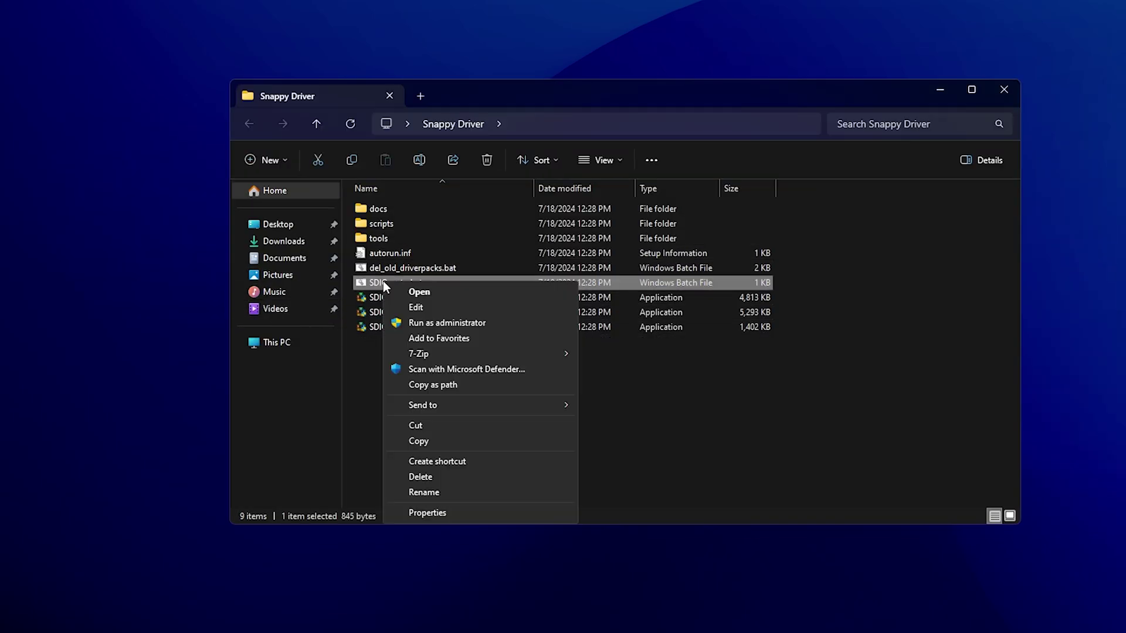
left_click(415, 321)
left_click(539, 451)
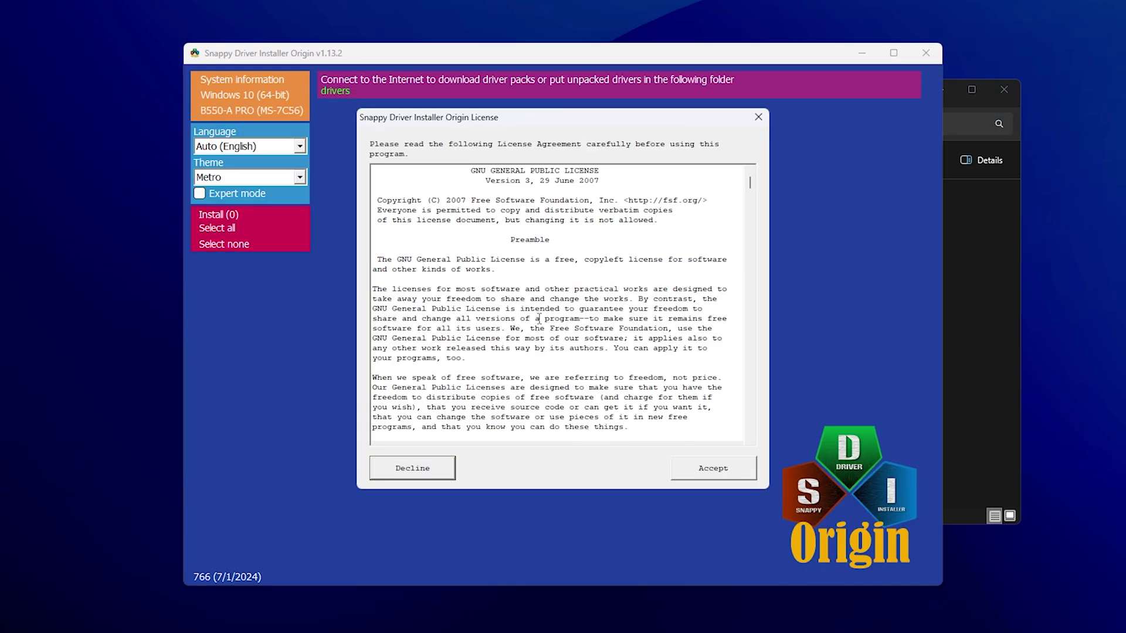
left_click(724, 469)
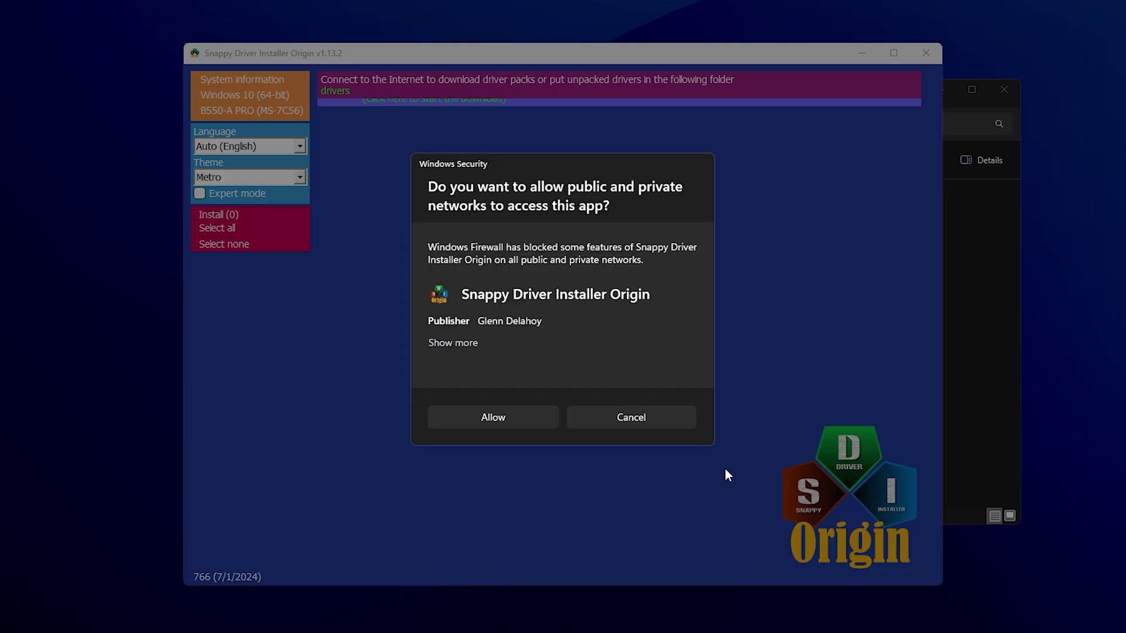
left_click(491, 426)
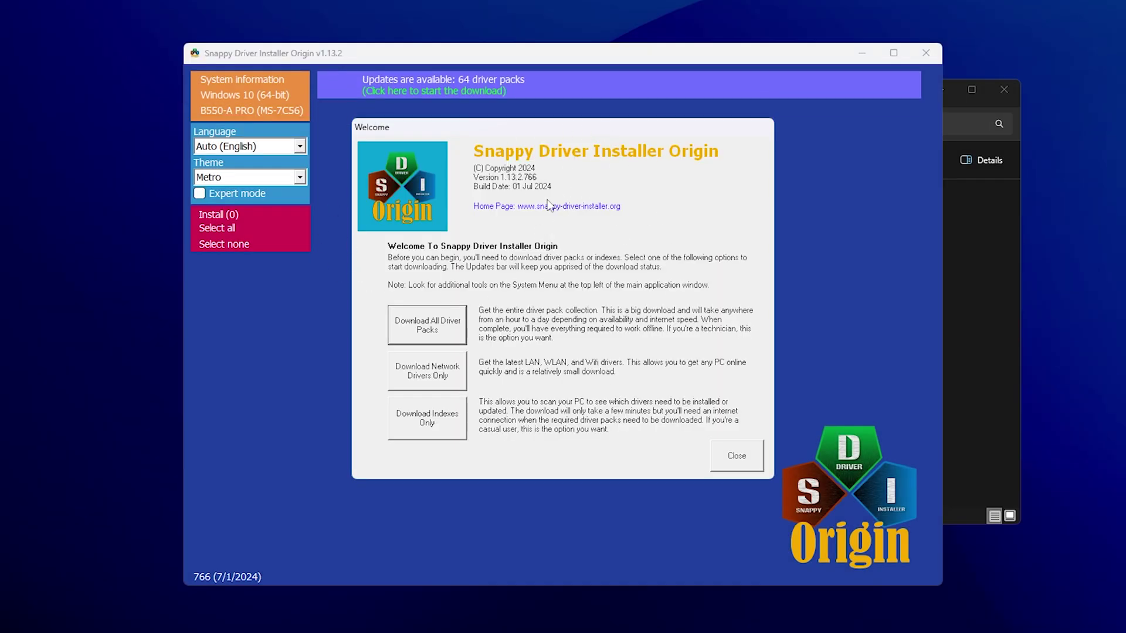
left_click(445, 422)
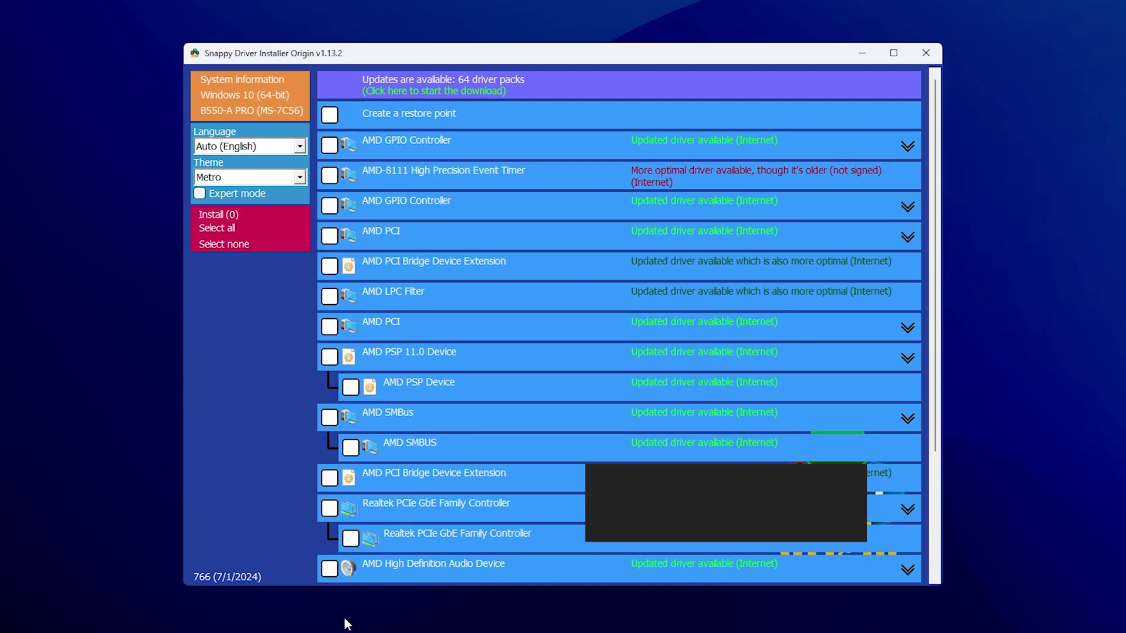
- Tick the Realtek PCIe GbE Family Controller driver in the list and install it
left_click(387, 621)
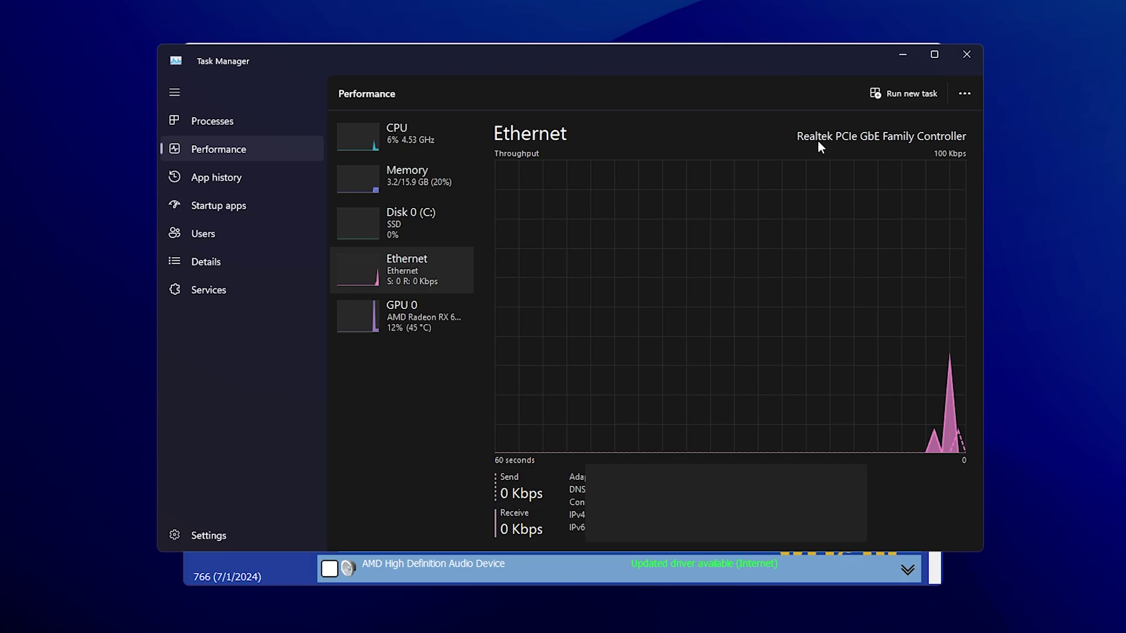
left_click(910, 64)
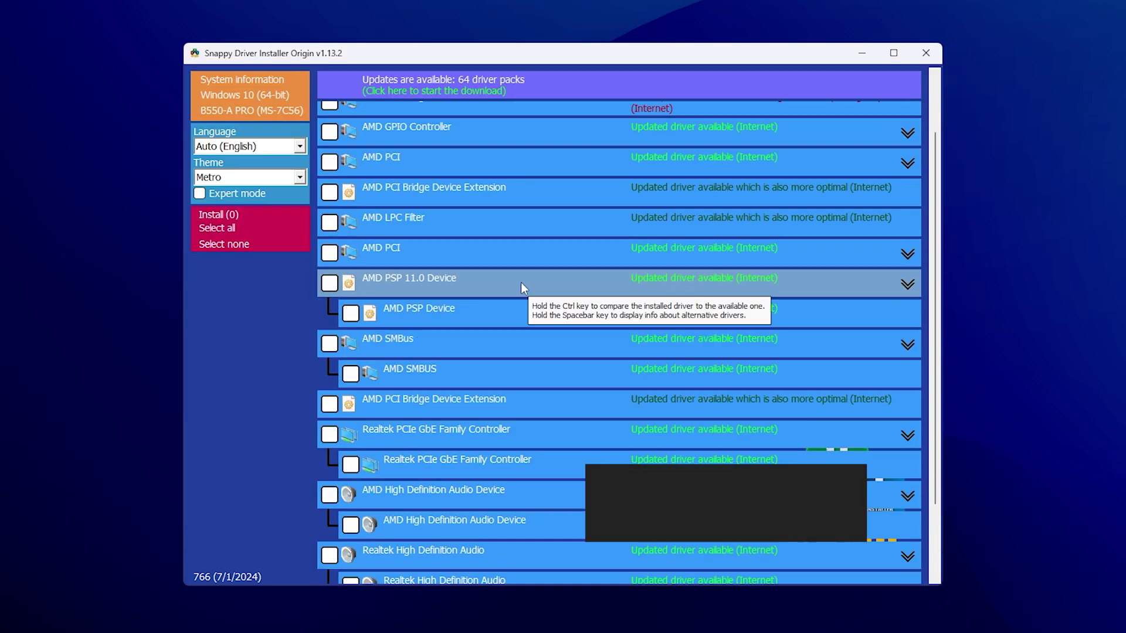
scroll(504, 310, "down", 1)
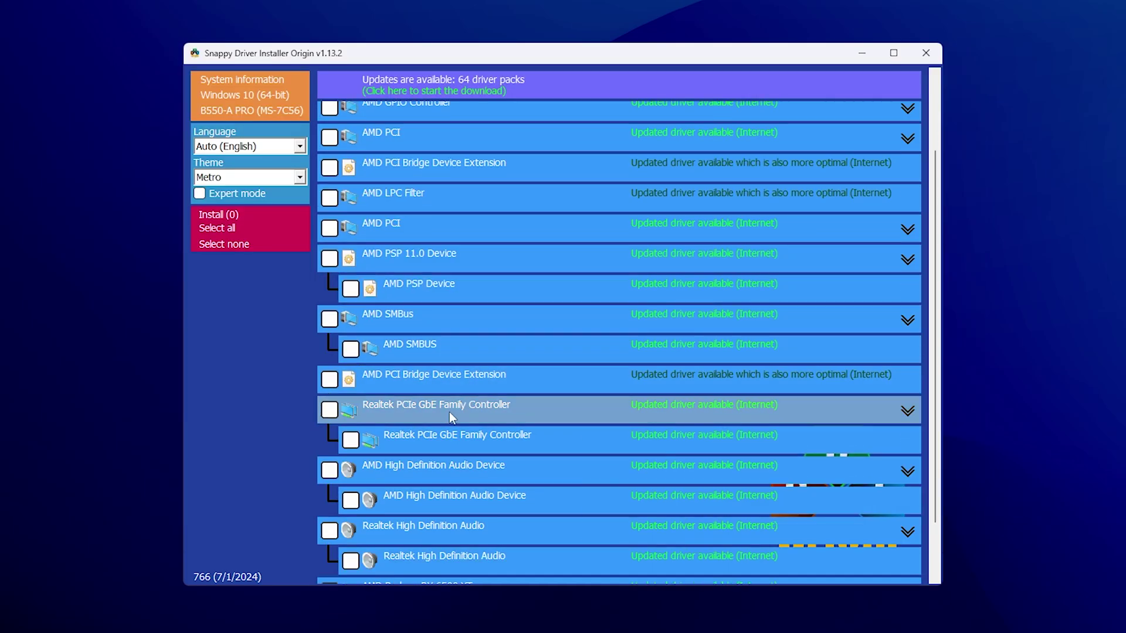
left_click(414, 409)
scroll(392, 406, "down", 1)
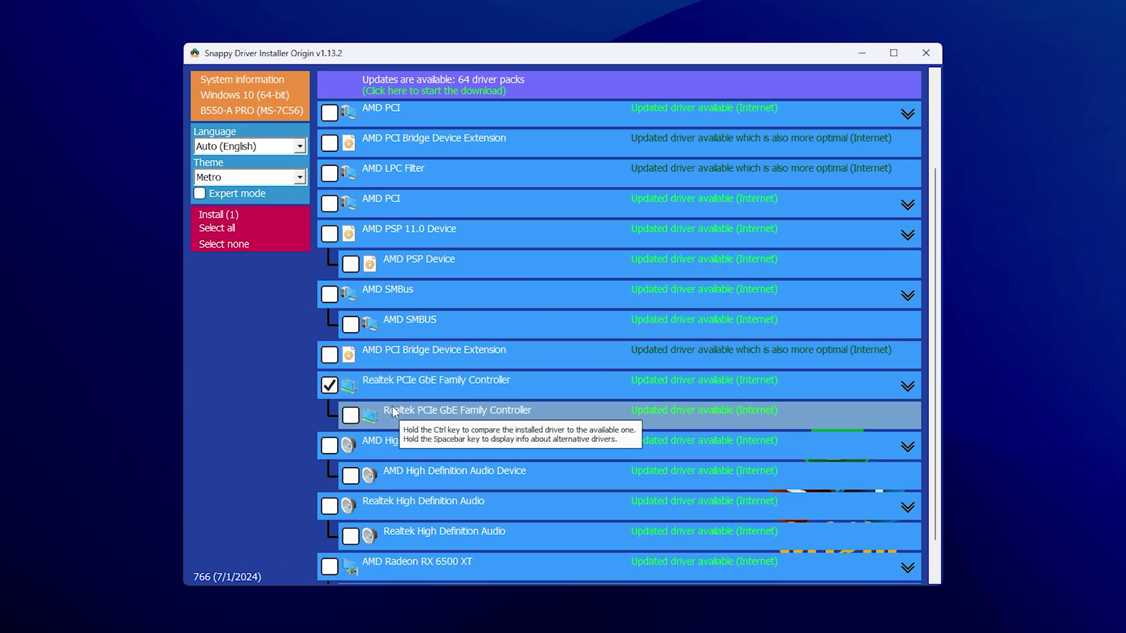
scroll(393, 388, "down", 1)
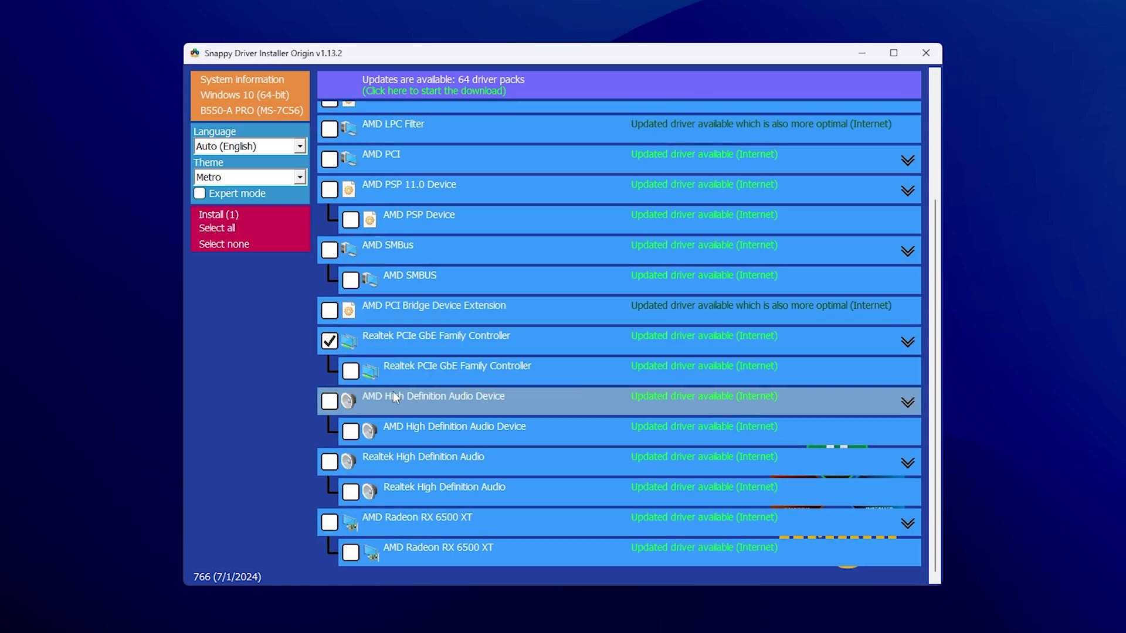
scroll(424, 389, "up", 1)
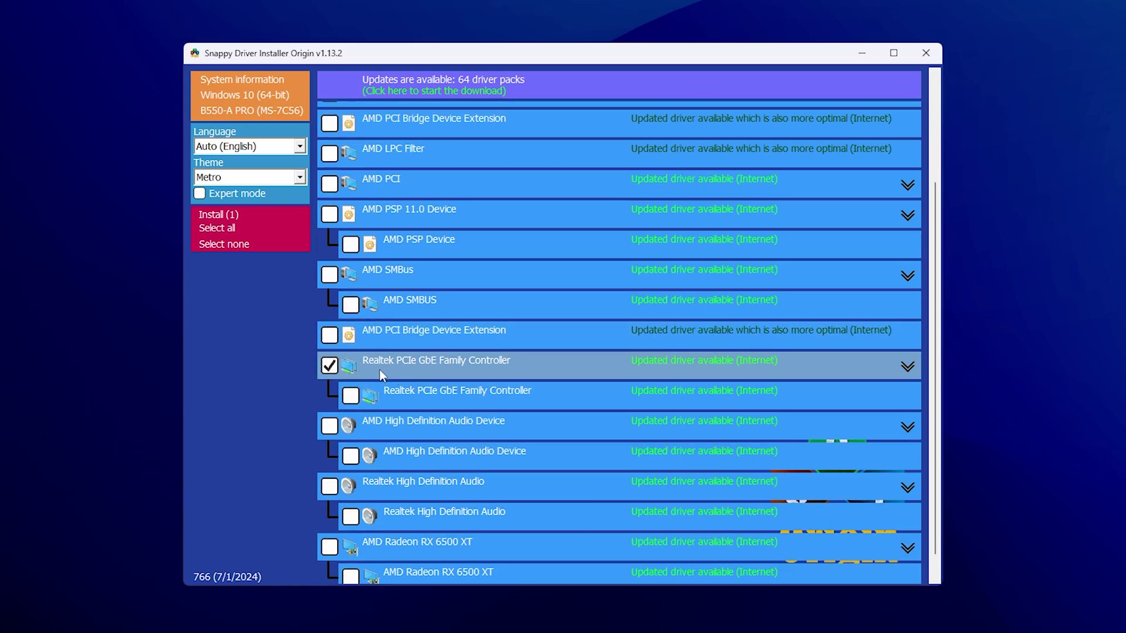
left_click(265, 214)
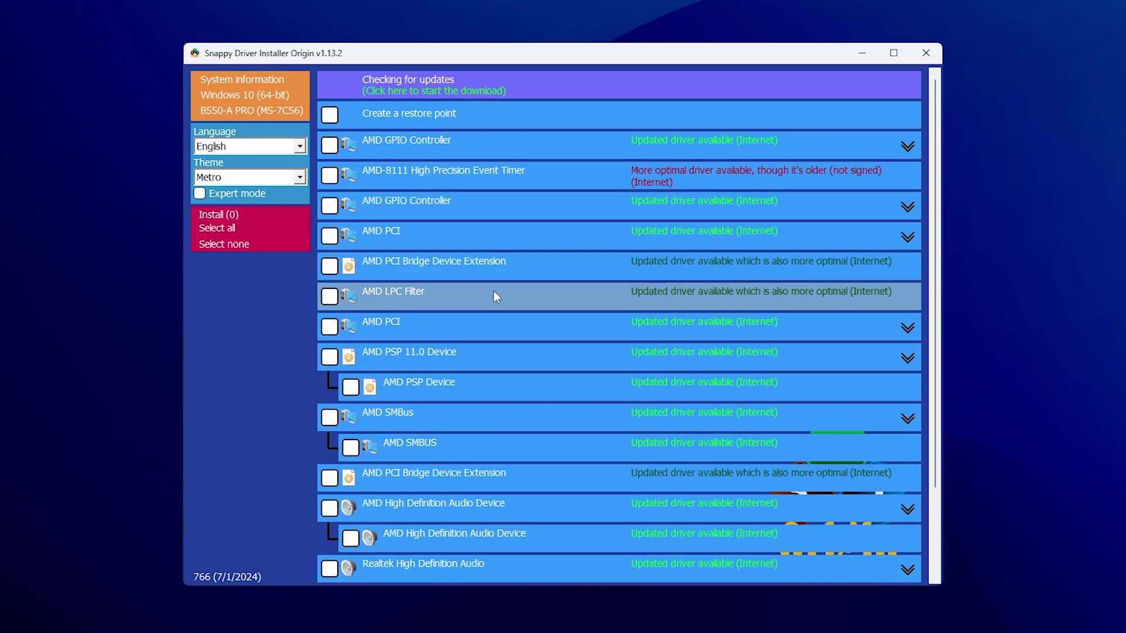
scroll(469, 329, "down", 3)
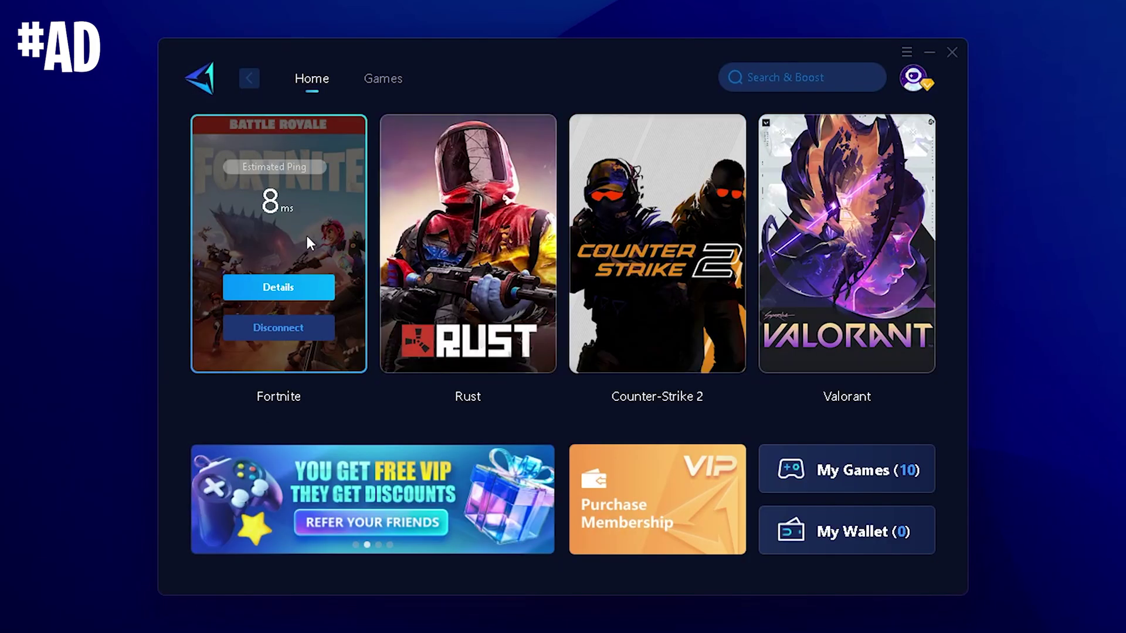
- Open Fortnite's Details, switch the server region to Europe, and browse the node pings
left_click(255, 287)
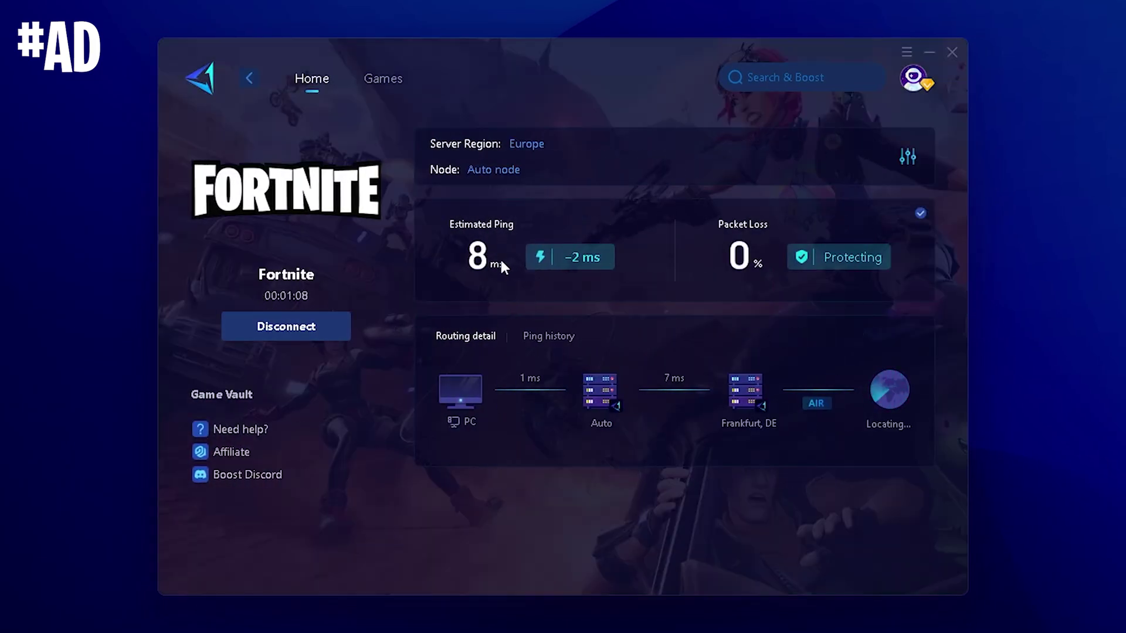
mouse_move(563, 265)
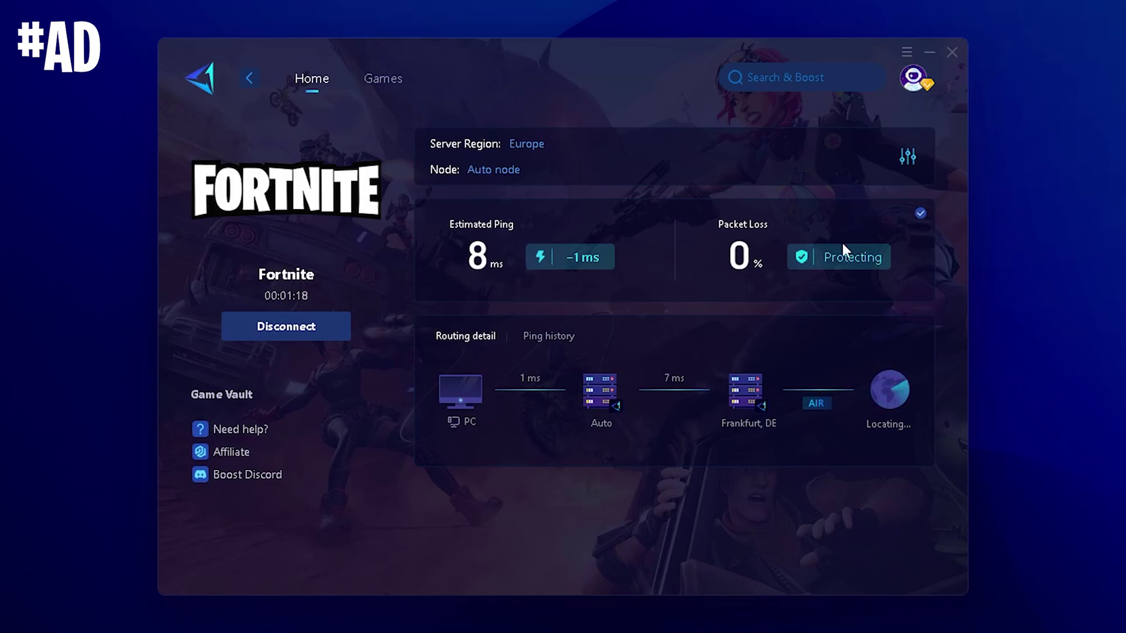
mouse_move(844, 253)
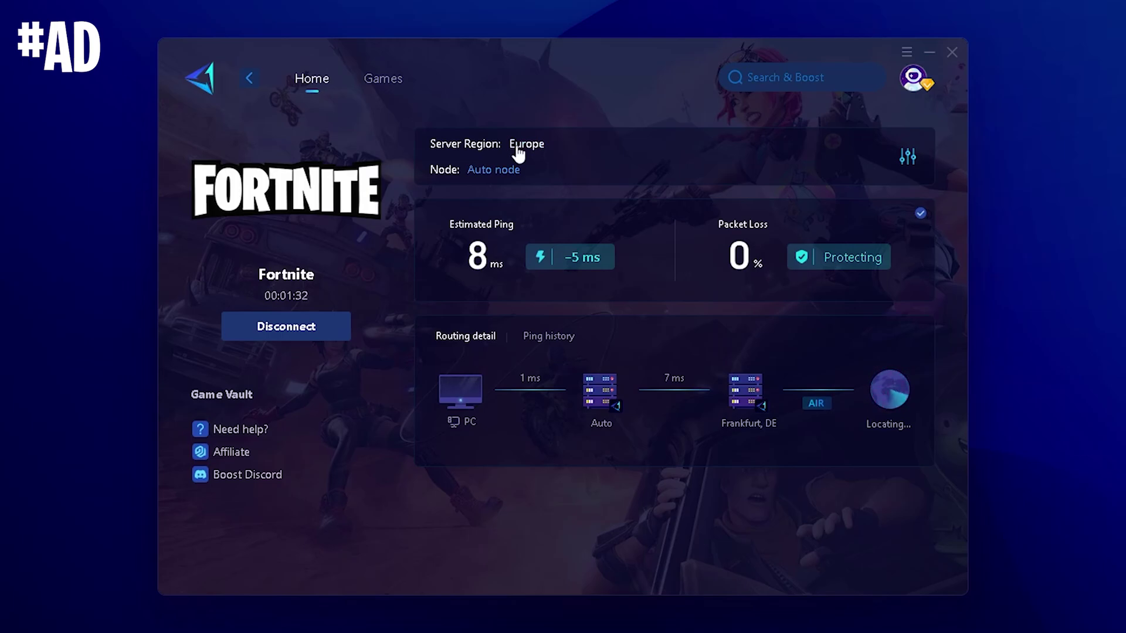
left_click(518, 150)
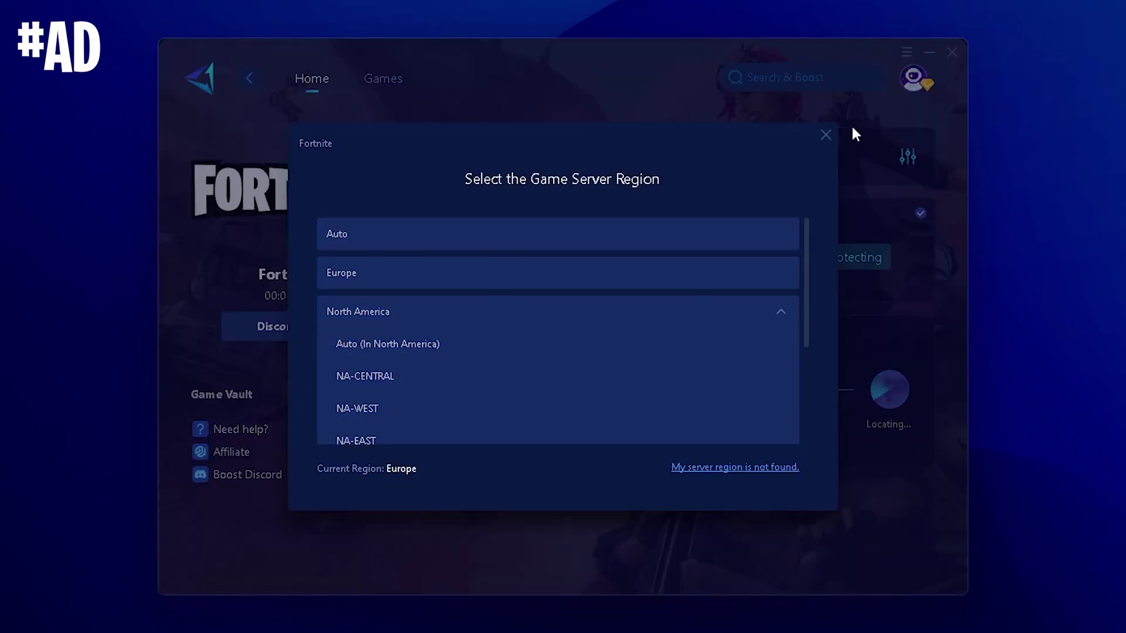
left_click(615, 272)
scroll(550, 346, "down", 2)
scroll(551, 347, "down", 4)
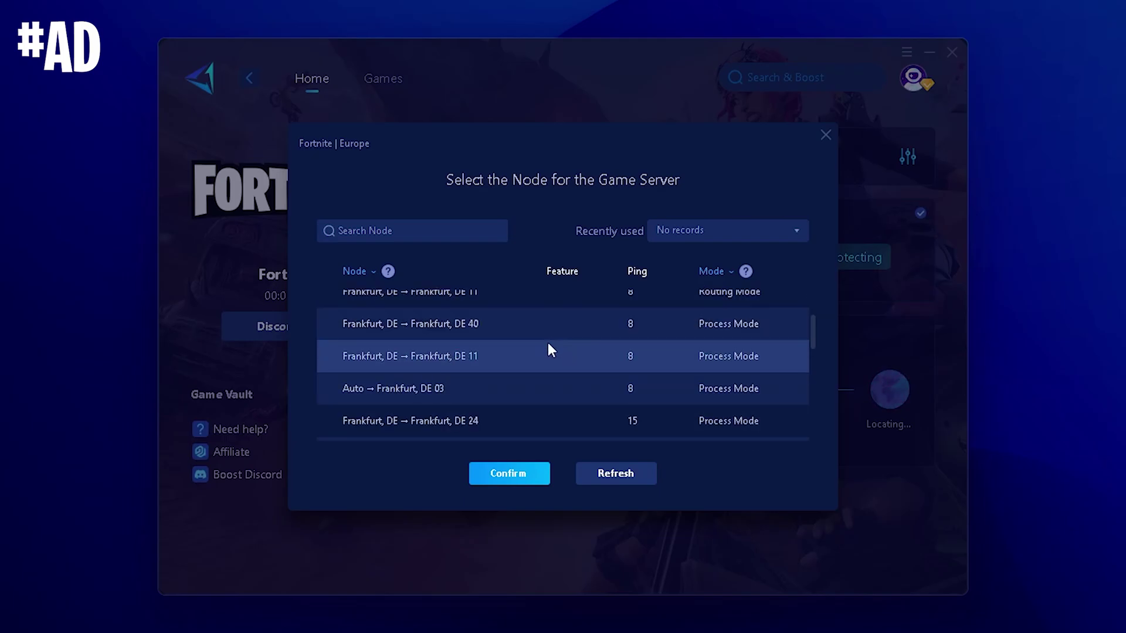
scroll(635, 358, "down", 1)
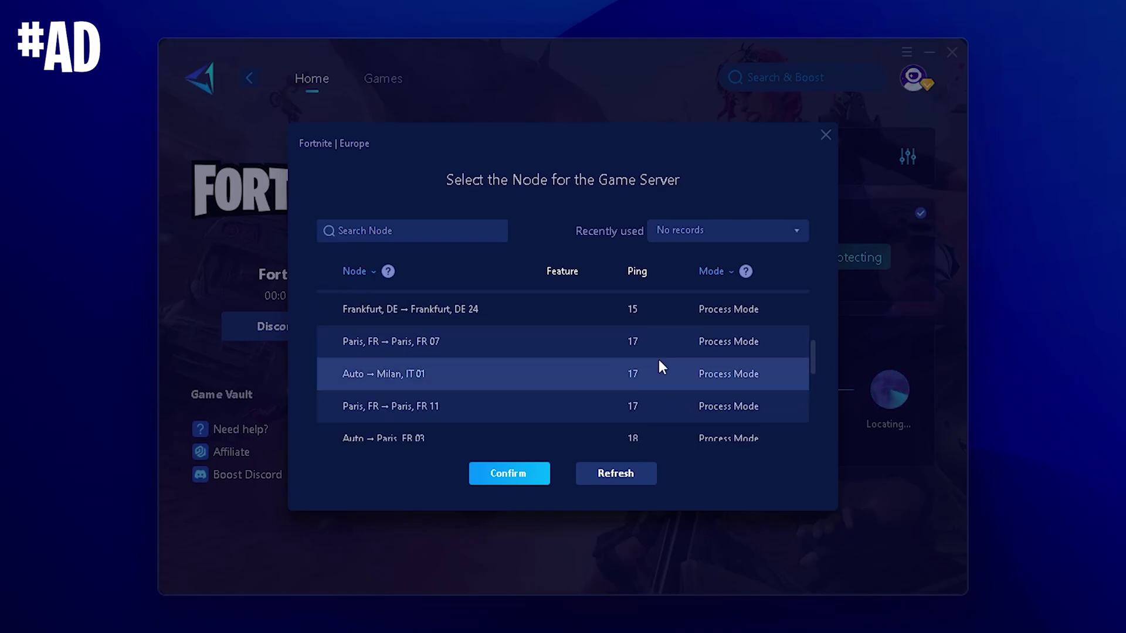
scroll(648, 349, "up", 3)
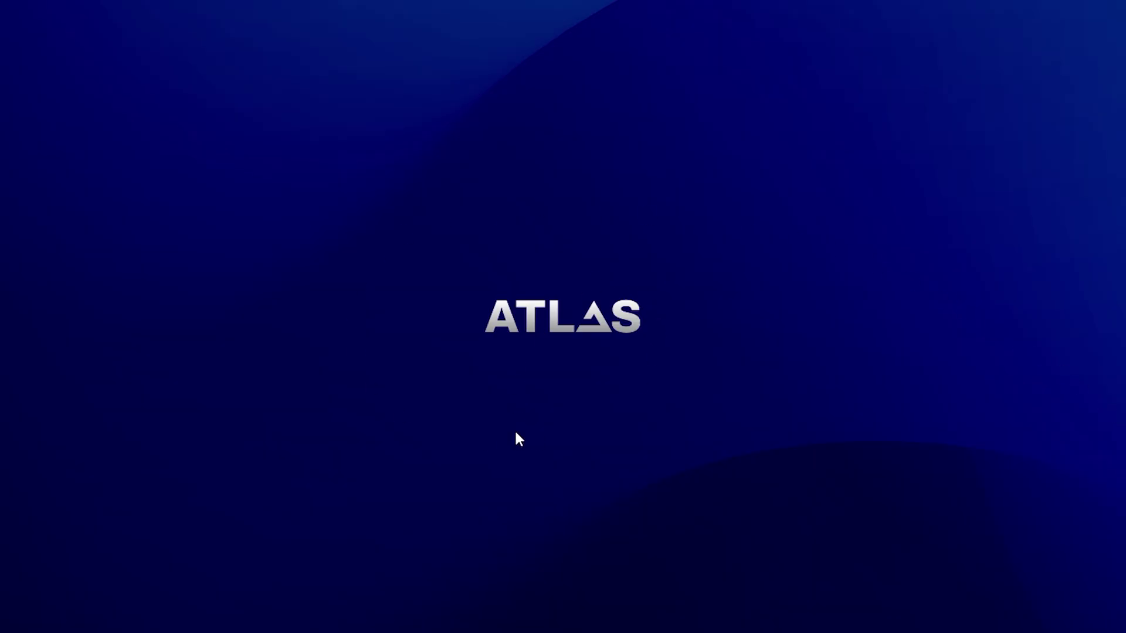
- Open View network connections from Start search and bring up the Ethernet connection's properties
key("super")
type("wo")
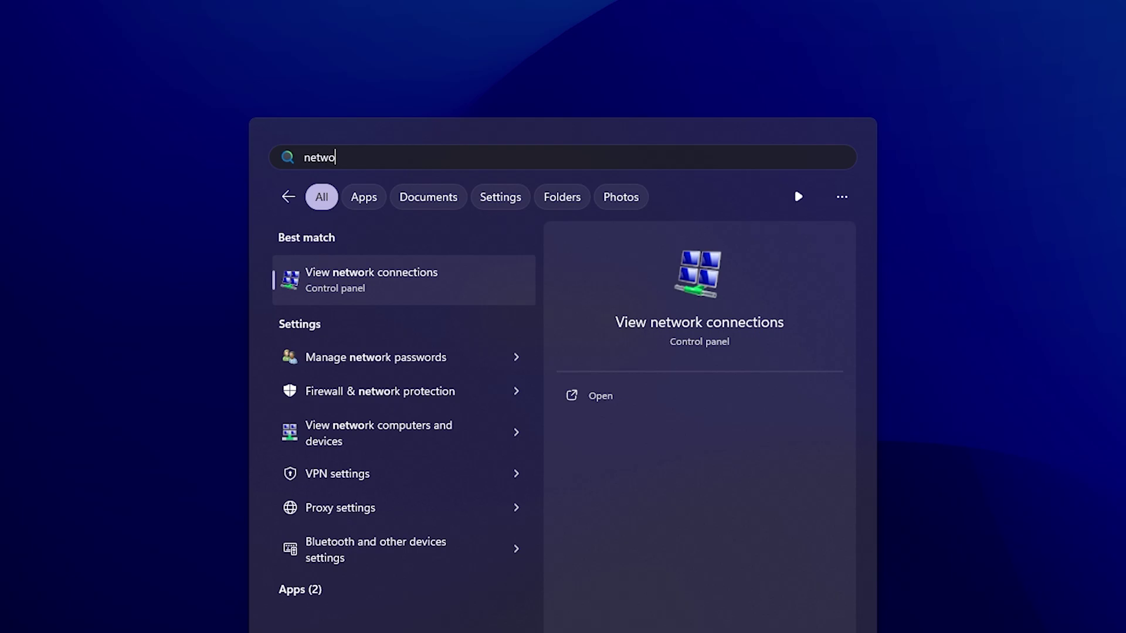
left_click(357, 281)
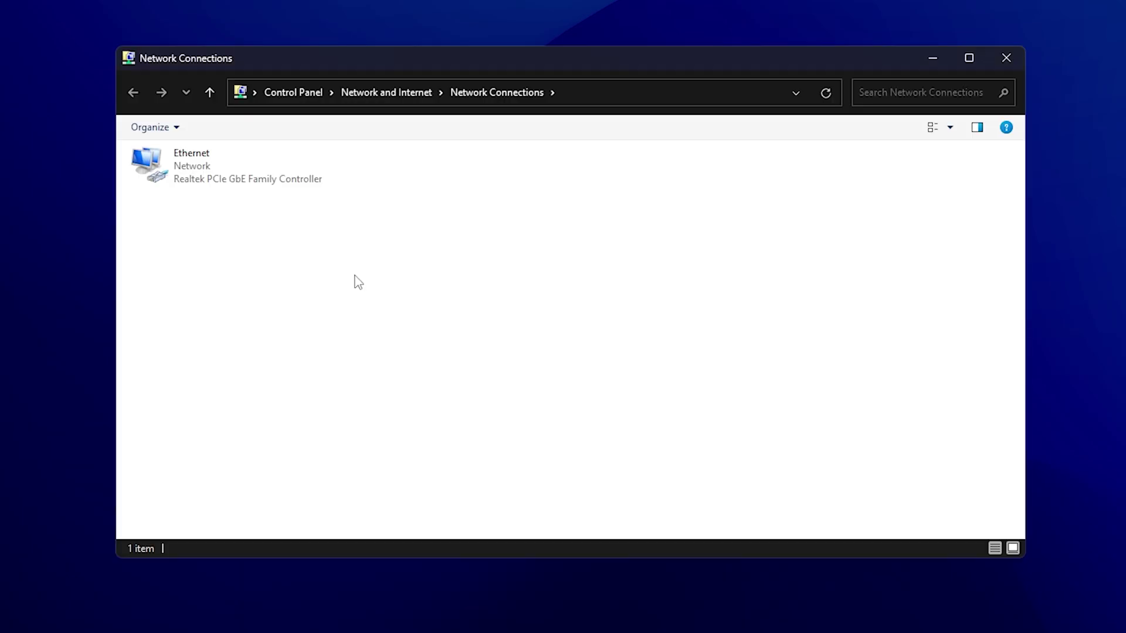
right_click(194, 166)
left_click(245, 322)
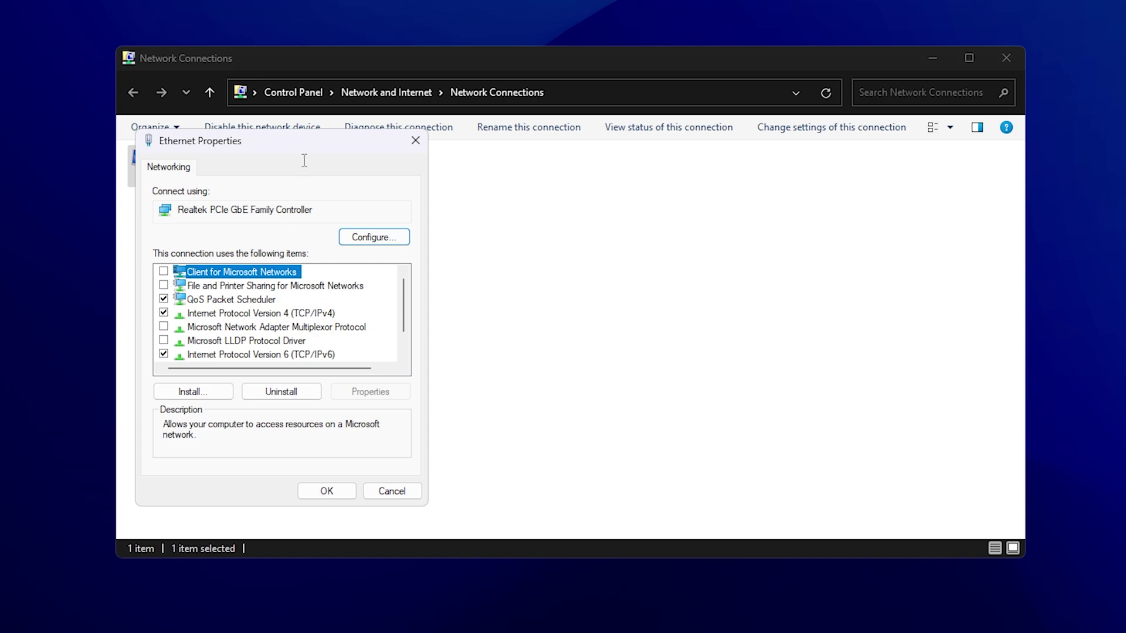
left_click_drag(314, 151, 603, 100)
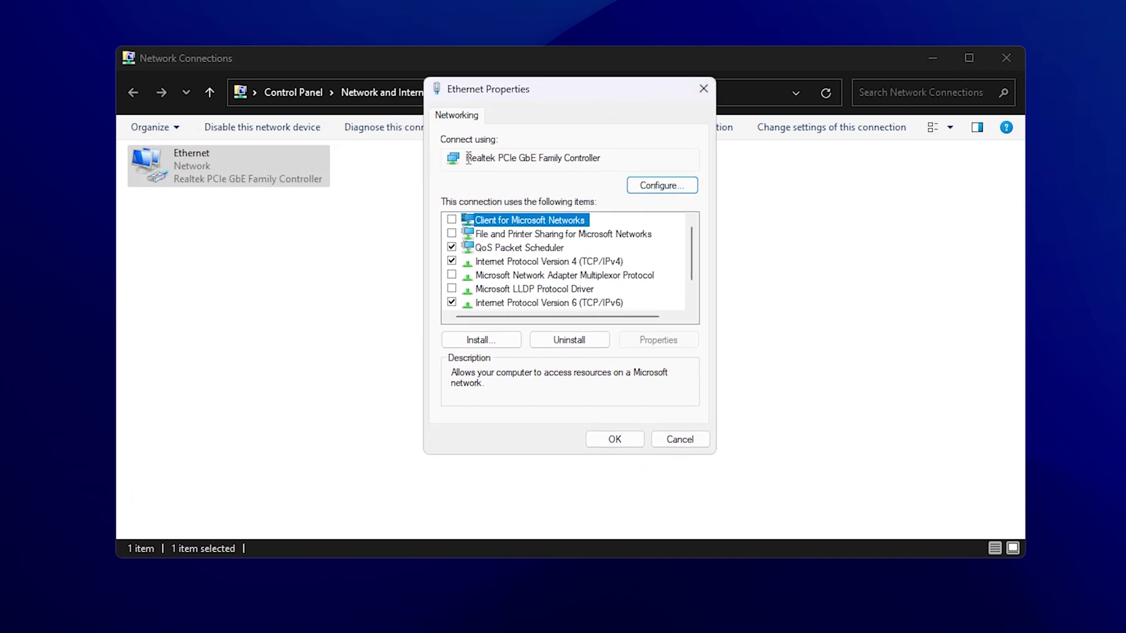
left_click_drag(468, 158, 621, 156)
- Open the Realtek adapter's configuration on the Advanced tab, then close Network Connections
left_click(663, 186)
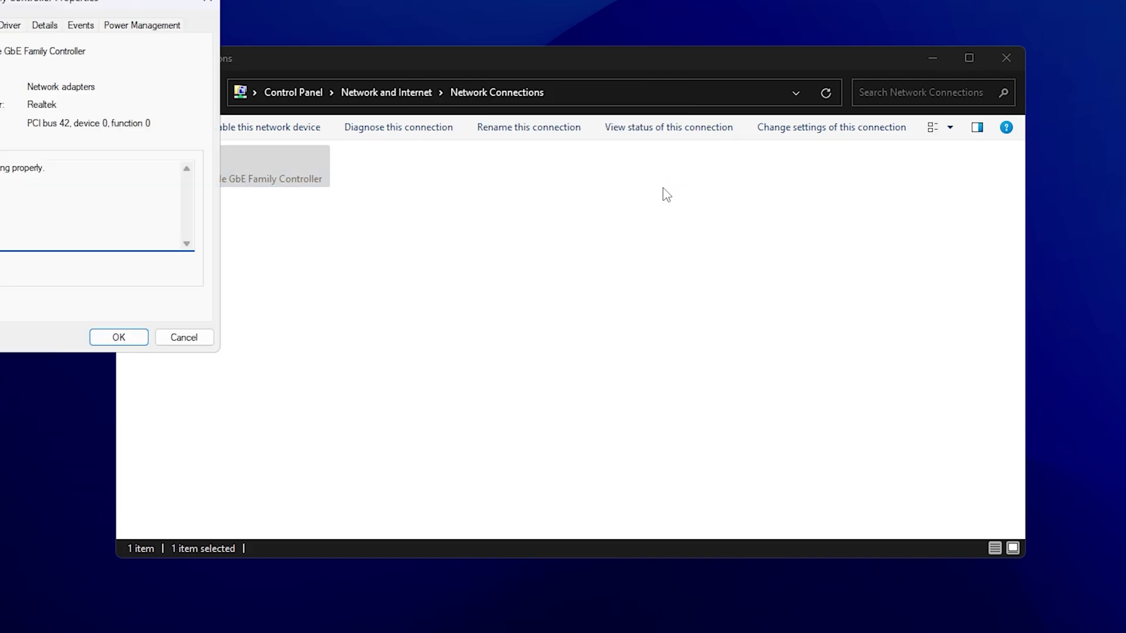
left_click_drag(126, 2, 608, 108)
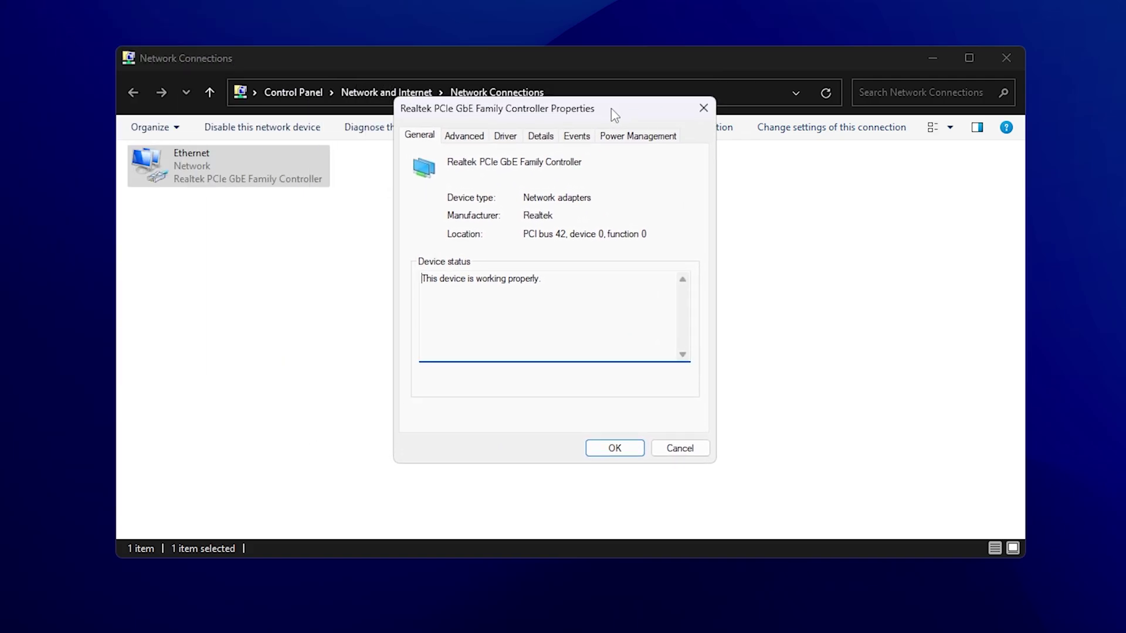
key("Escape")
left_click(664, 187)
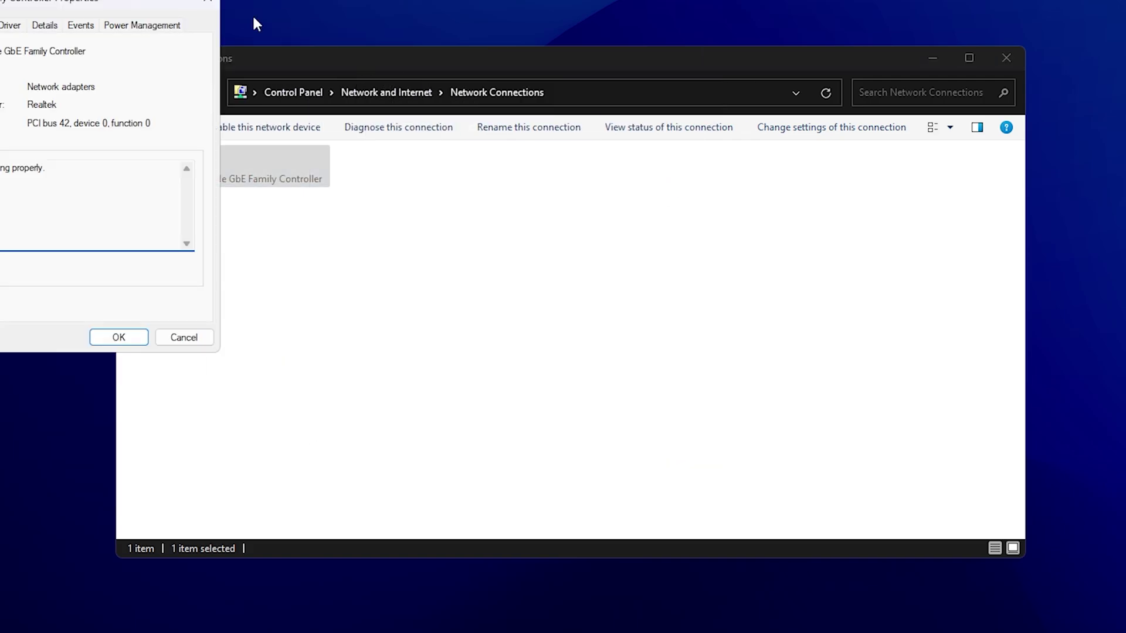
left_click_drag(121, 5, 610, 108)
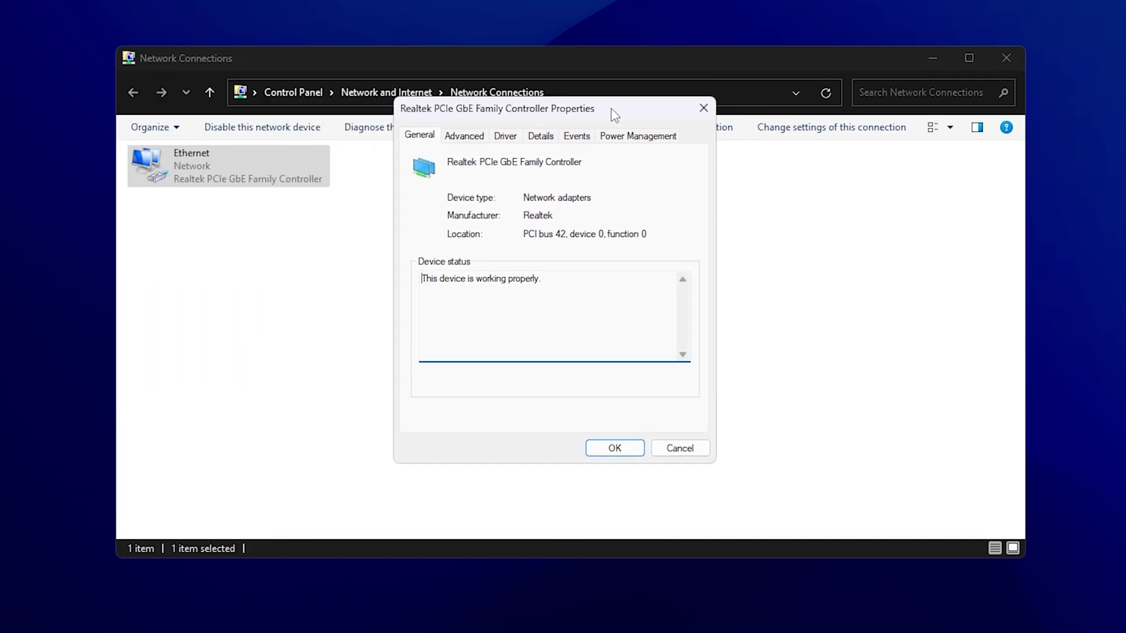
left_click(476, 138)
left_click(973, 88)
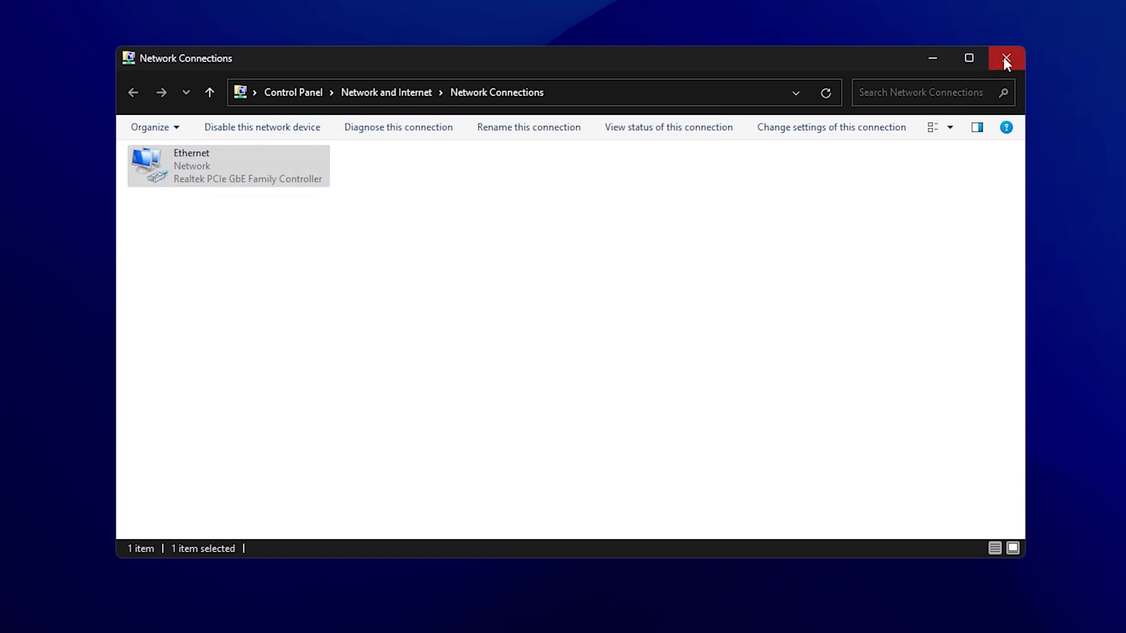
left_click(1006, 58)
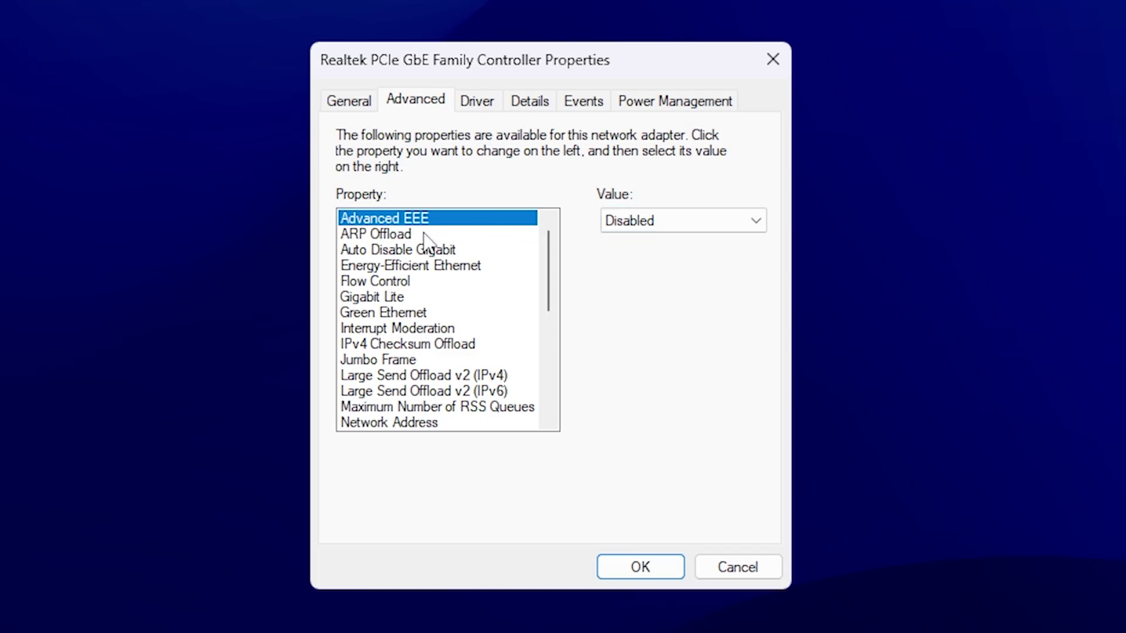
- Set ARP Offload and Flow Control to Disabled
left_click(403, 235)
left_click(641, 222)
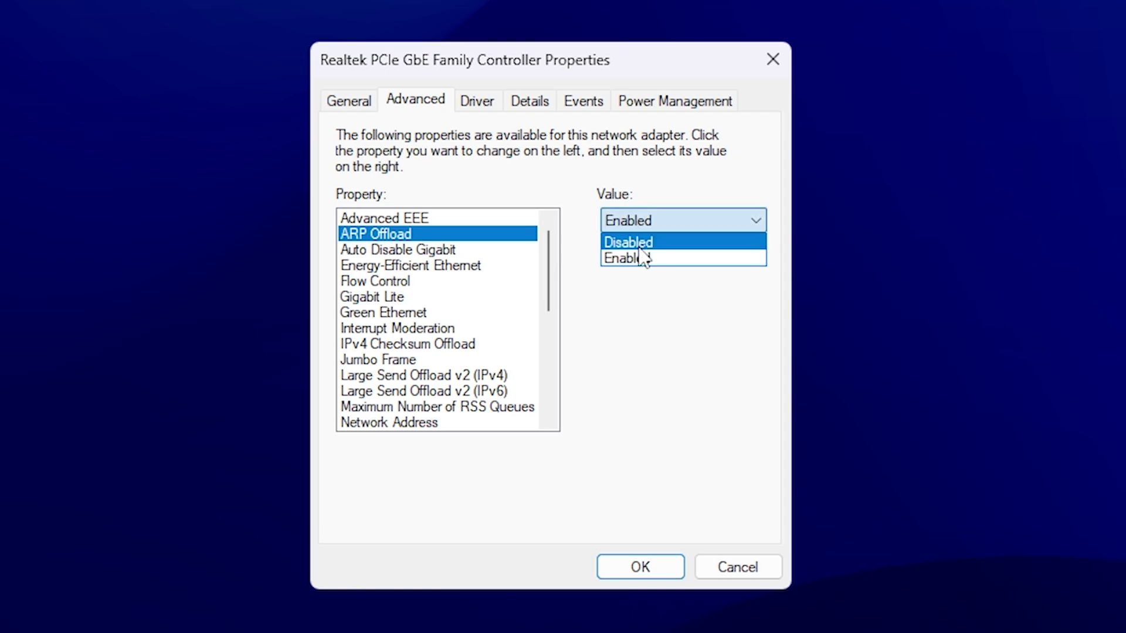
left_click(639, 244)
left_click(435, 253)
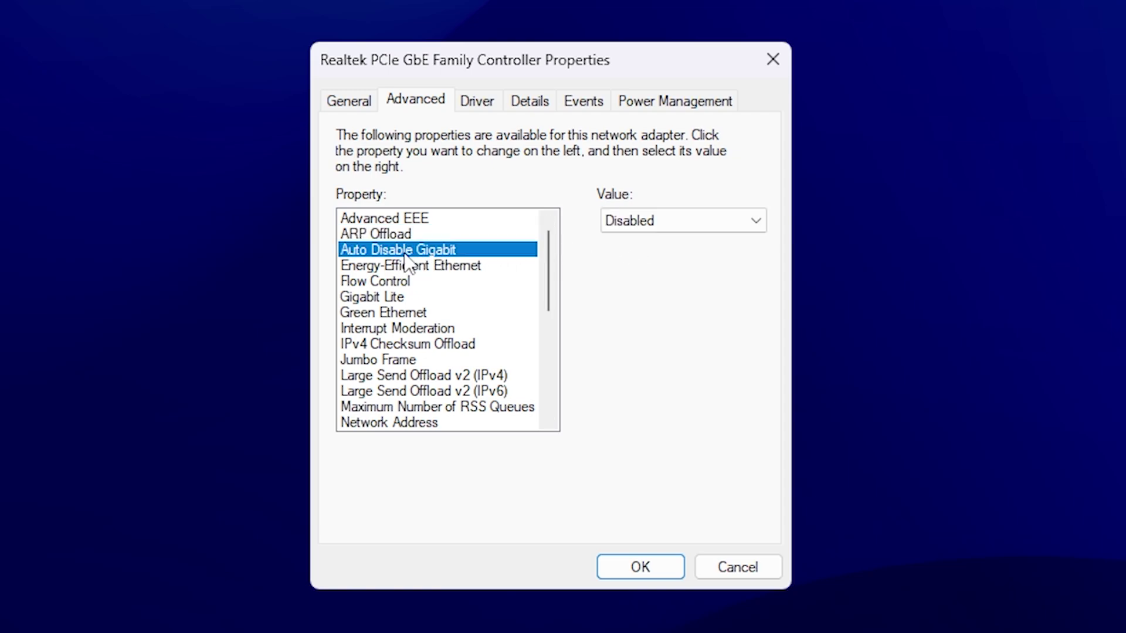
left_click(398, 266)
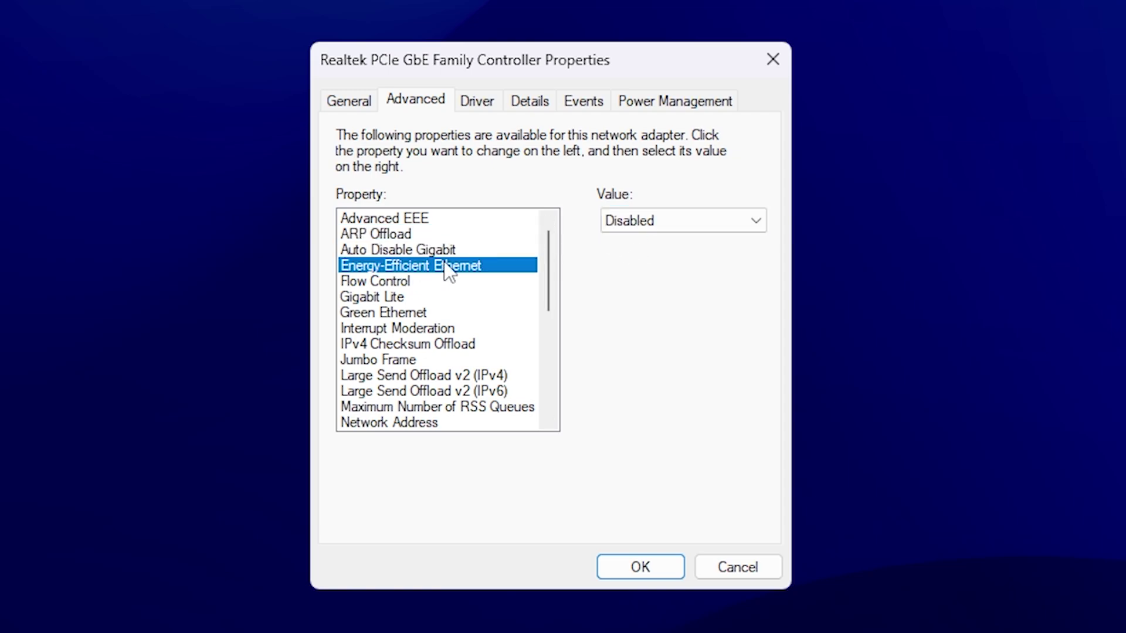
left_click(396, 283)
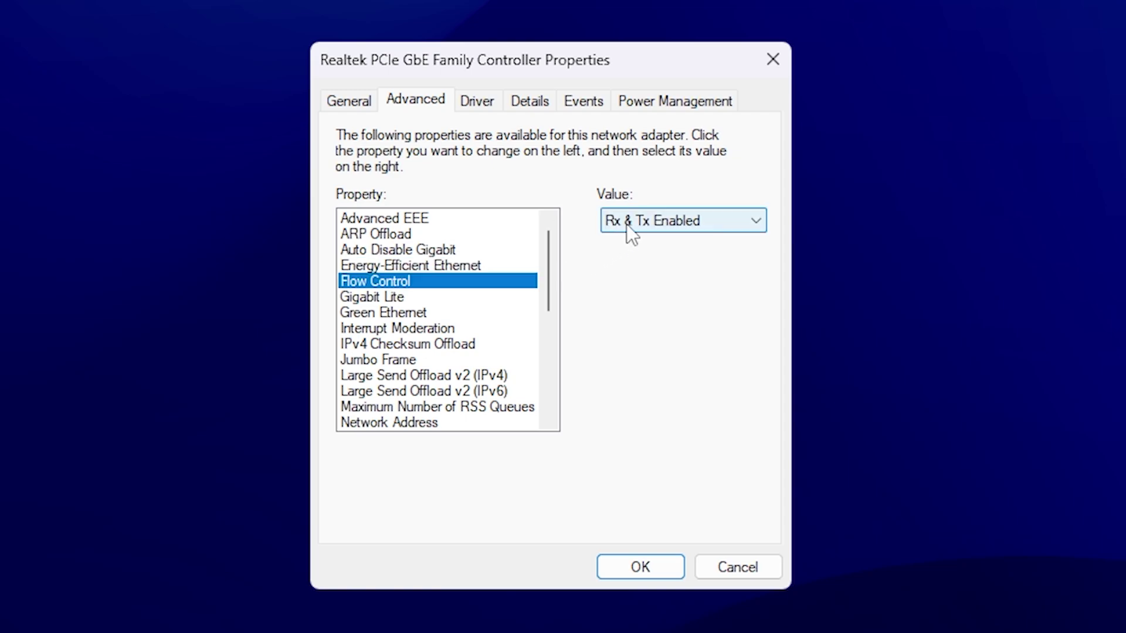
left_click(626, 224)
left_click(629, 241)
- Set Gigabit Lite, Green Ethernet and Interrupt Moderation to Disabled
left_click(403, 298)
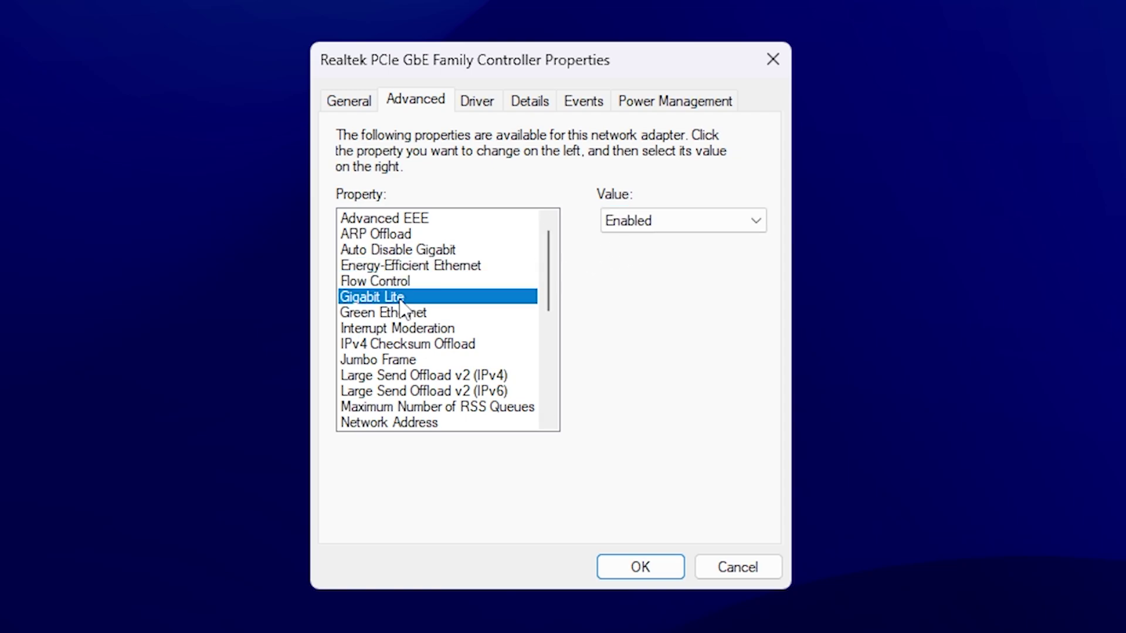
left_click(646, 221)
left_click(629, 240)
left_click(432, 315)
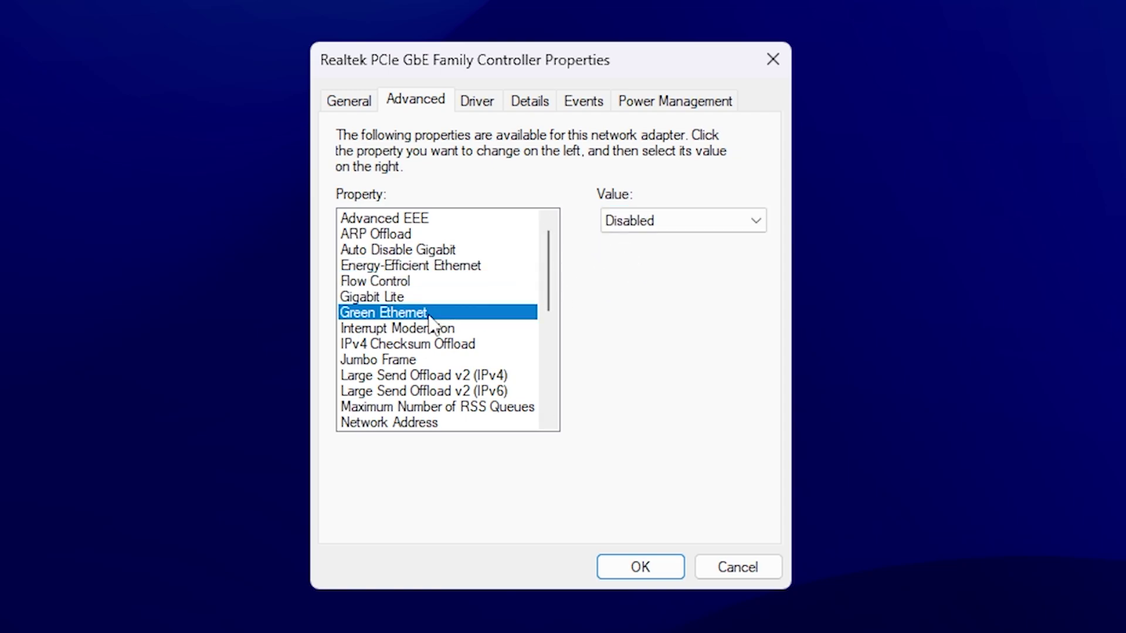
left_click(613, 221)
left_click(626, 243)
left_click(410, 330)
left_click(622, 229)
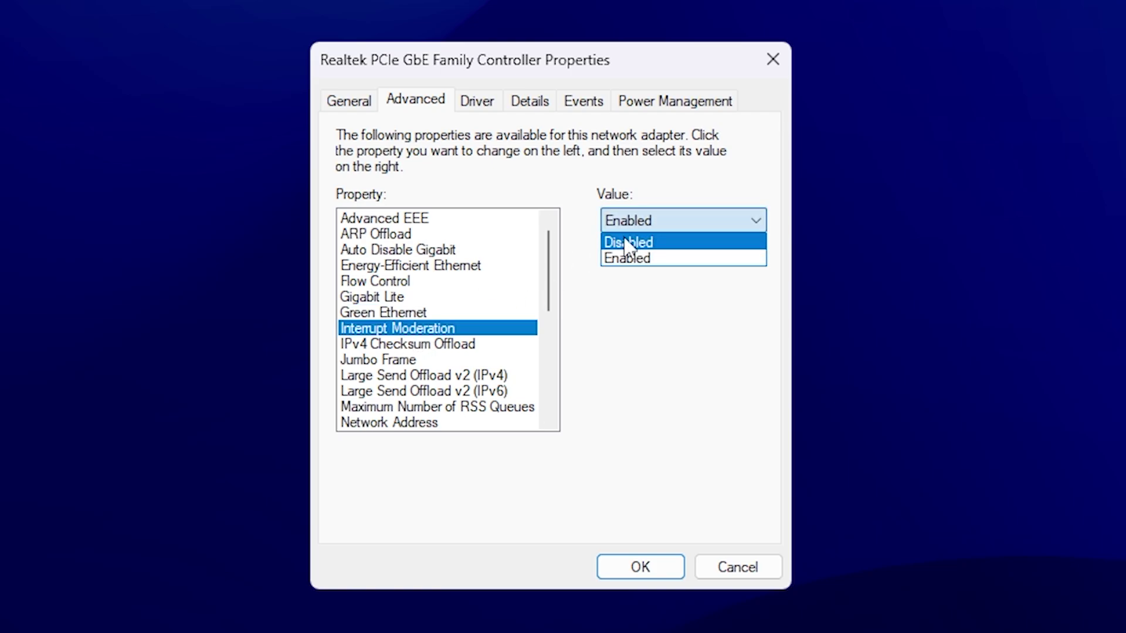
left_click(627, 242)
- Set IPv4 Checksum Offload, Jumbo Frame and Large Send Offload v2 (IPv4) to Disabled
left_click(437, 344)
left_click(640, 230)
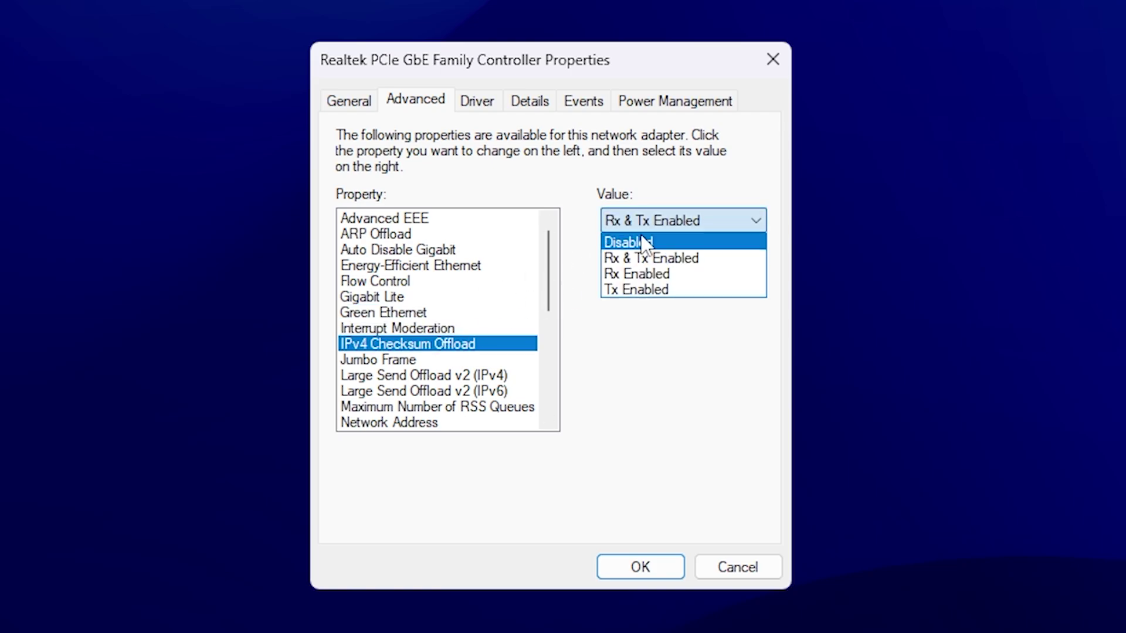
left_click(645, 243)
left_click(392, 360)
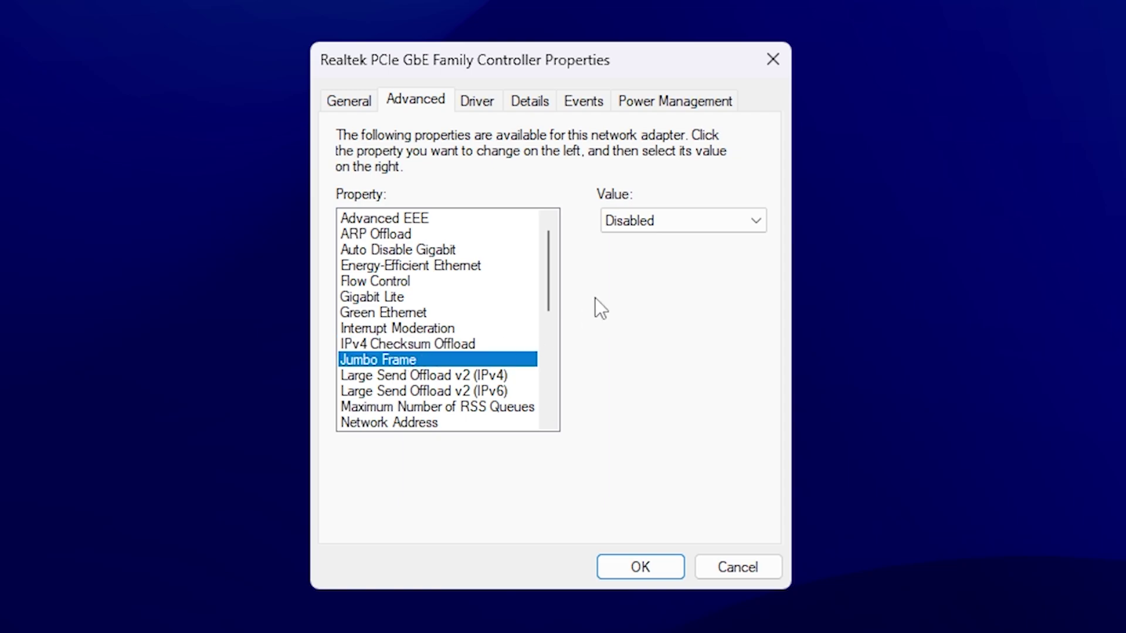
left_click(633, 230)
left_click(630, 279)
left_click(366, 378)
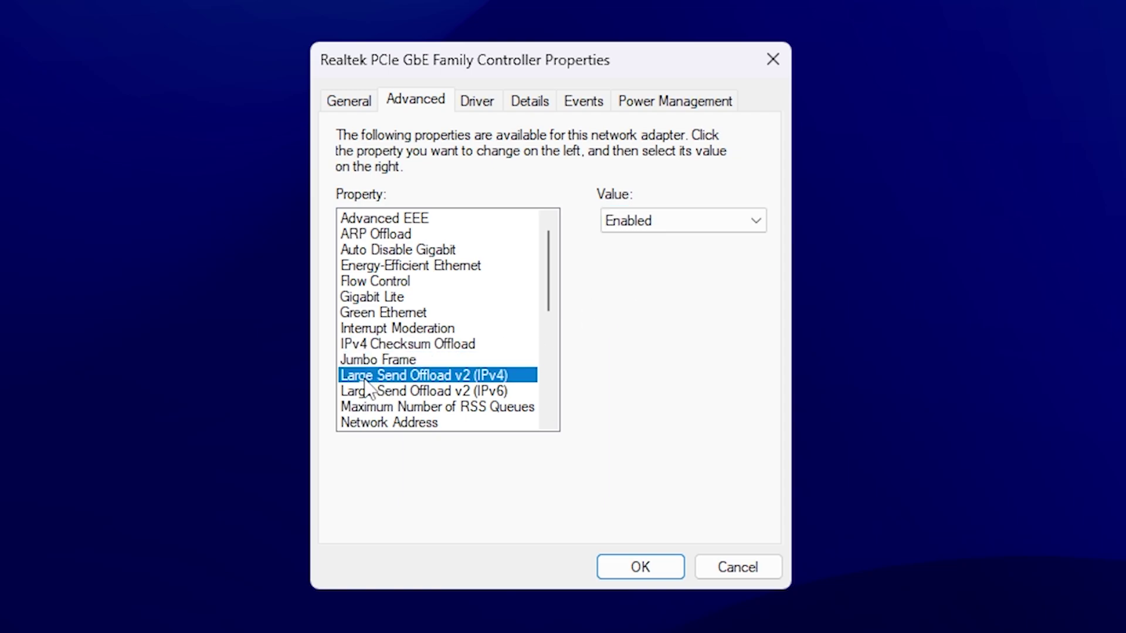
left_click(653, 228)
left_click(633, 241)
- Set Large Send Offload v2 (IPv6) to Disabled and select Maximum Number of RSS Queues
left_click(416, 391)
left_click(632, 227)
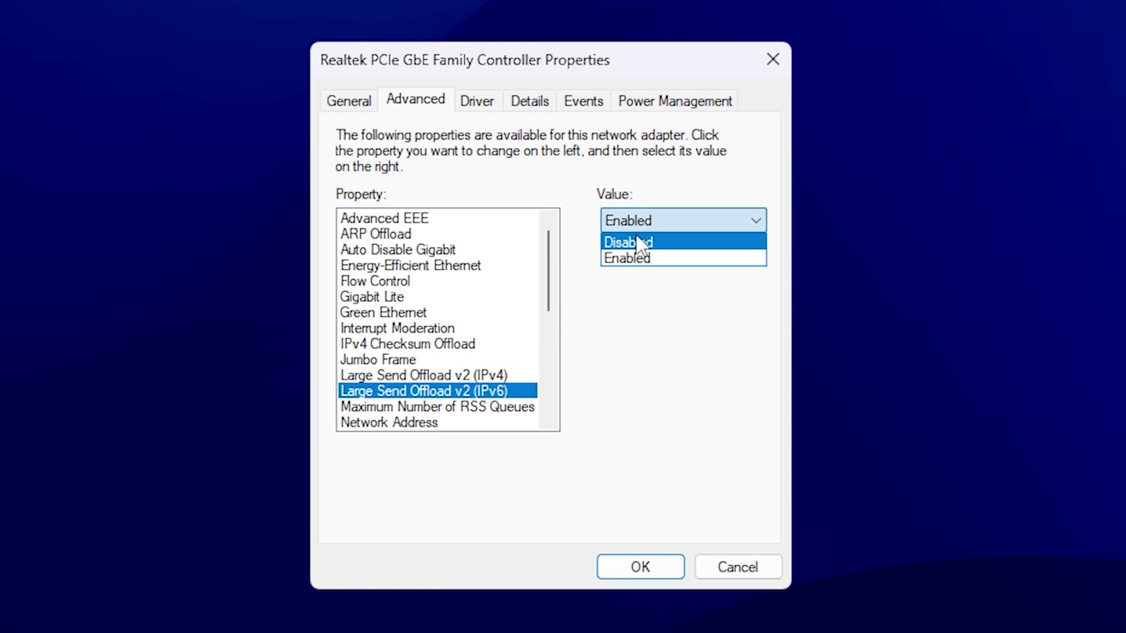
left_click(613, 241)
left_click_drag(552, 278, 551, 305)
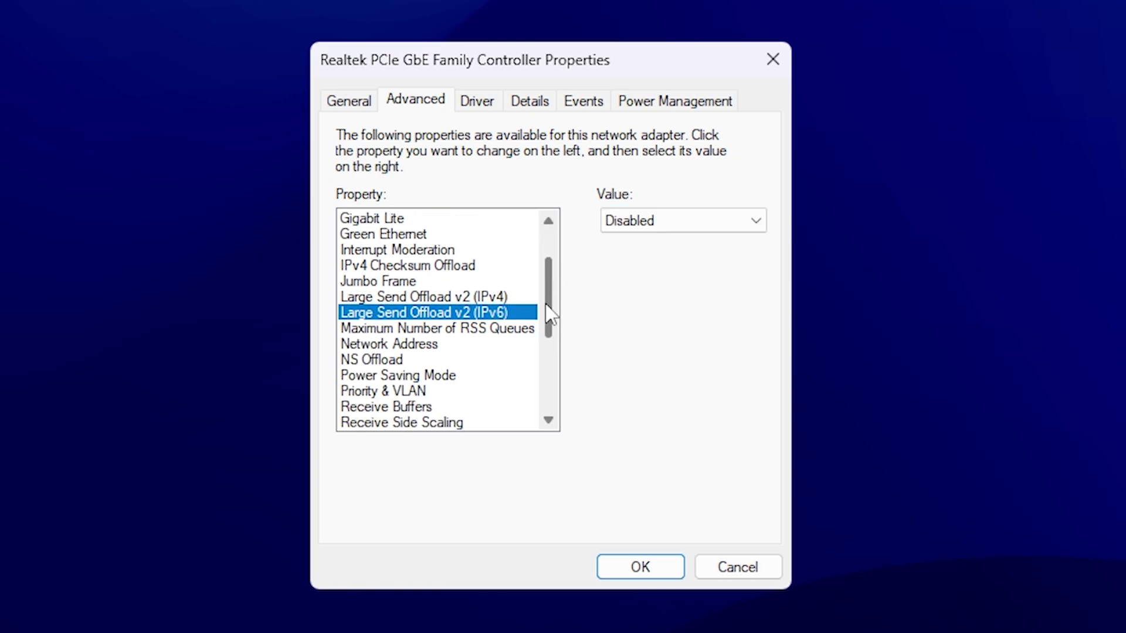
left_click(397, 330)
- Compare the adapter's available RSS queue counts with the CPU details in Task Manager
left_click(633, 221)
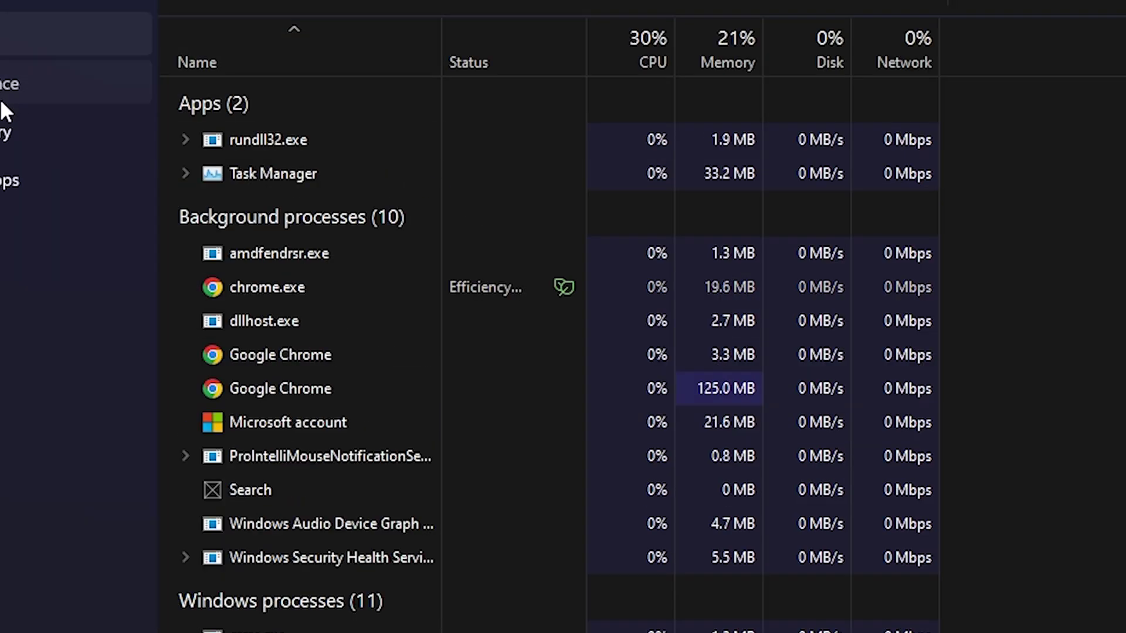
left_click(2, 96)
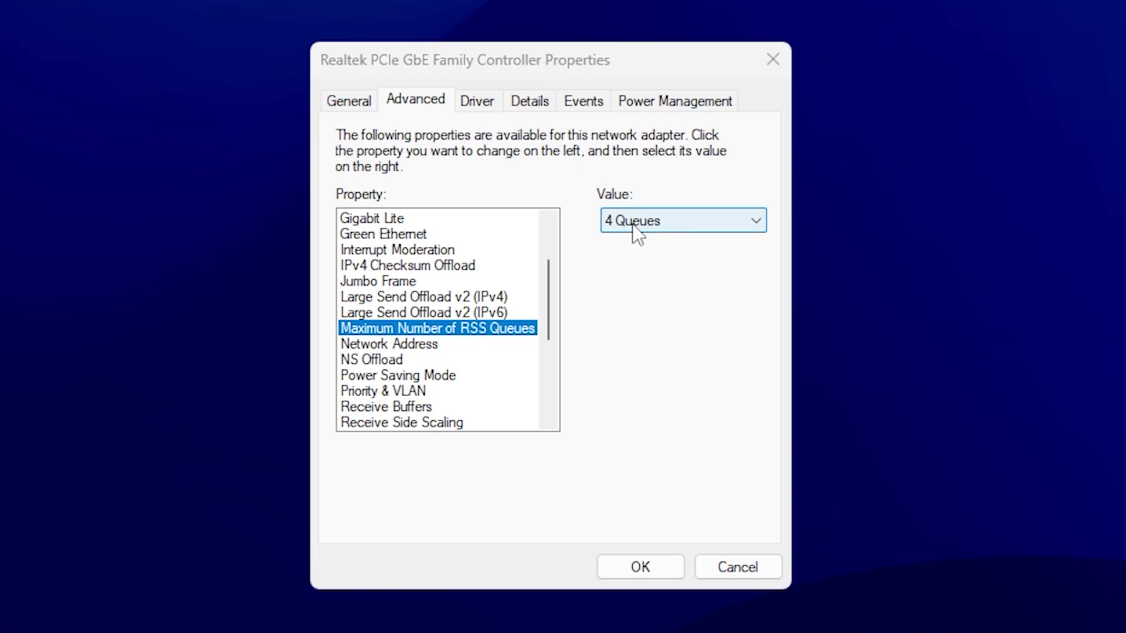
scroll(480, 352, "down", 1)
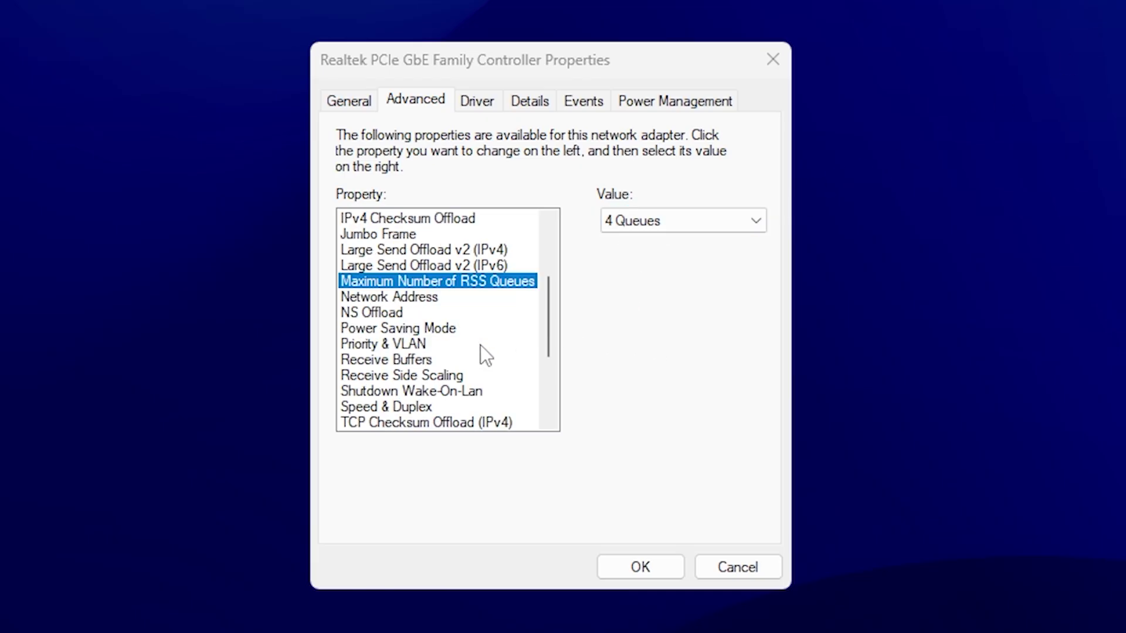
- Set NS Offload and Power Saving Mode to Disabled
left_click(378, 313)
left_click(616, 221)
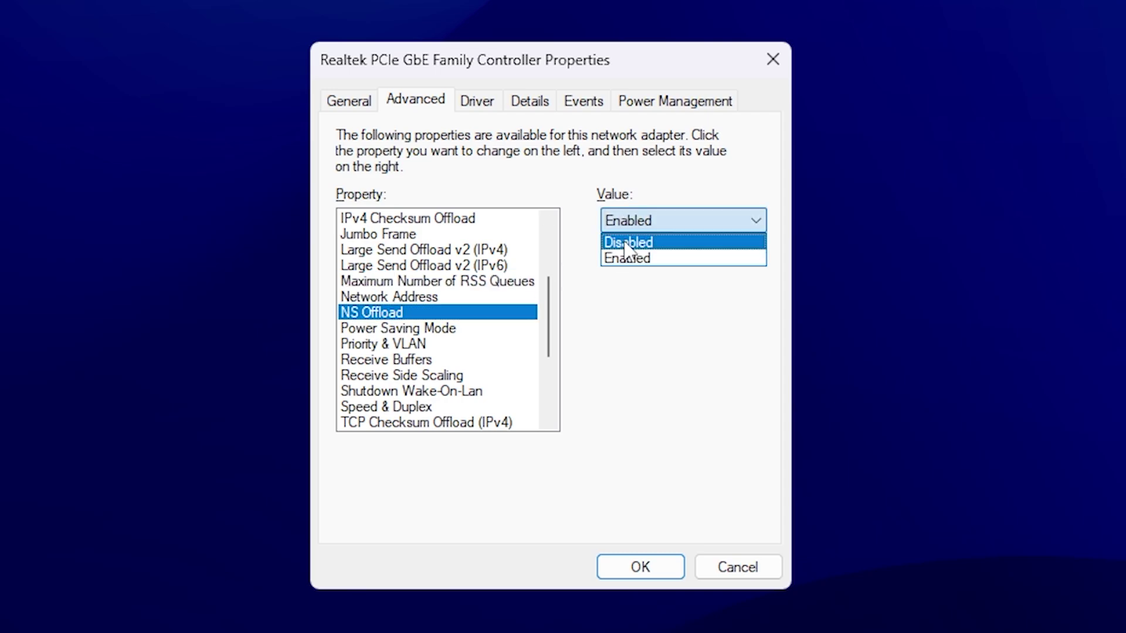
left_click(624, 242)
left_click(366, 329)
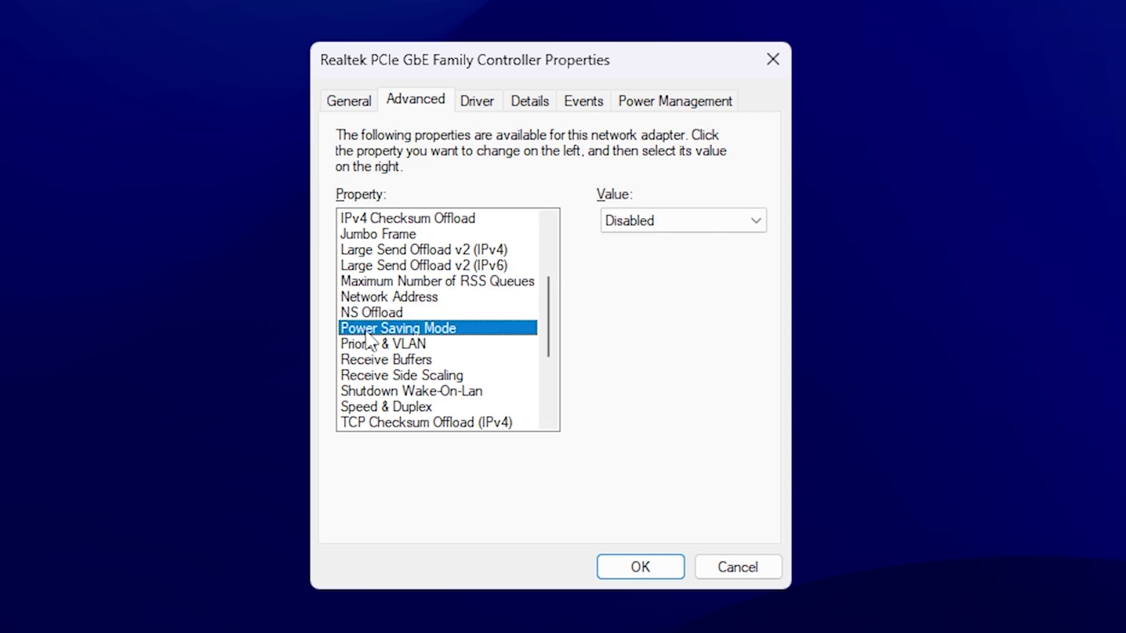
left_click(645, 221)
left_click(643, 242)
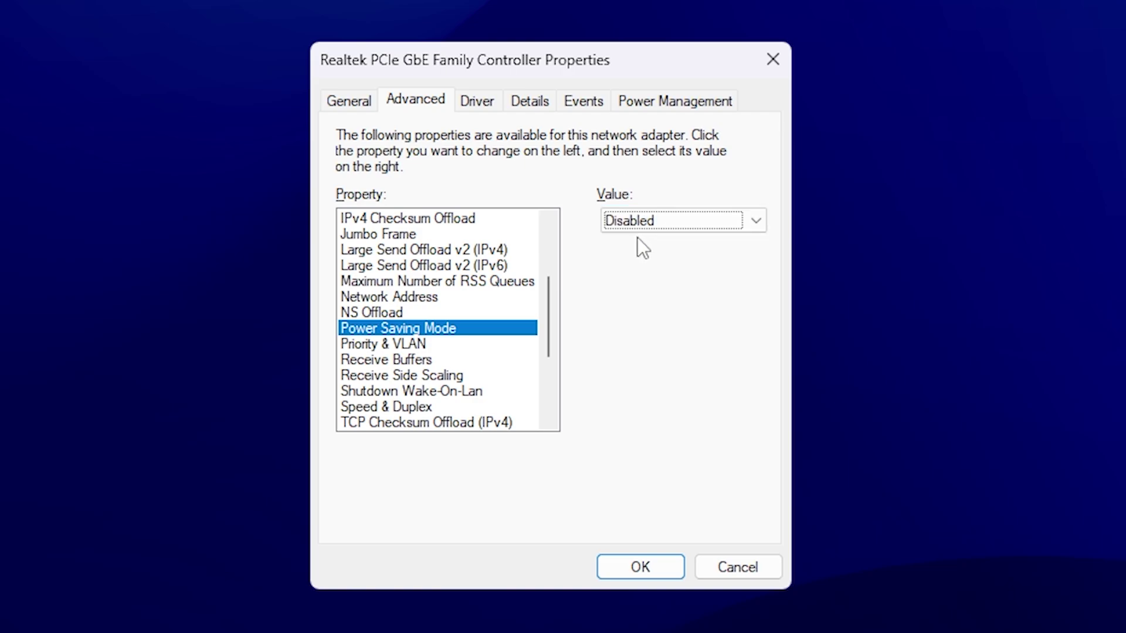
- Keep Priority & VLAN Enabled and leave Receive Buffers at 1024
left_click(408, 344)
left_click(625, 223)
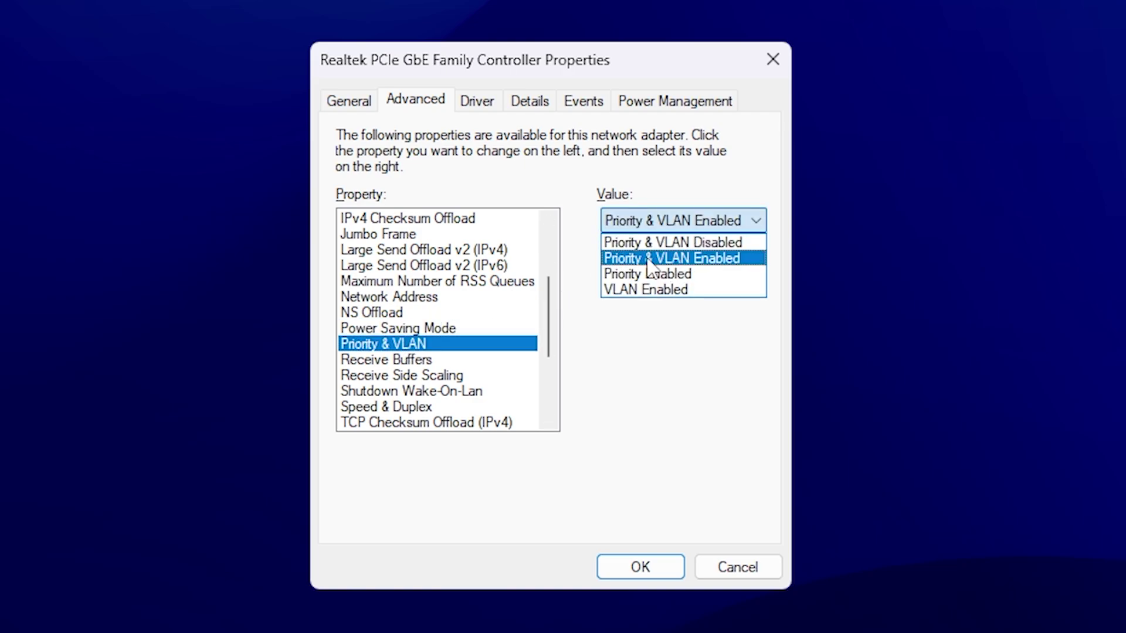
left_click(664, 258)
left_click(387, 359)
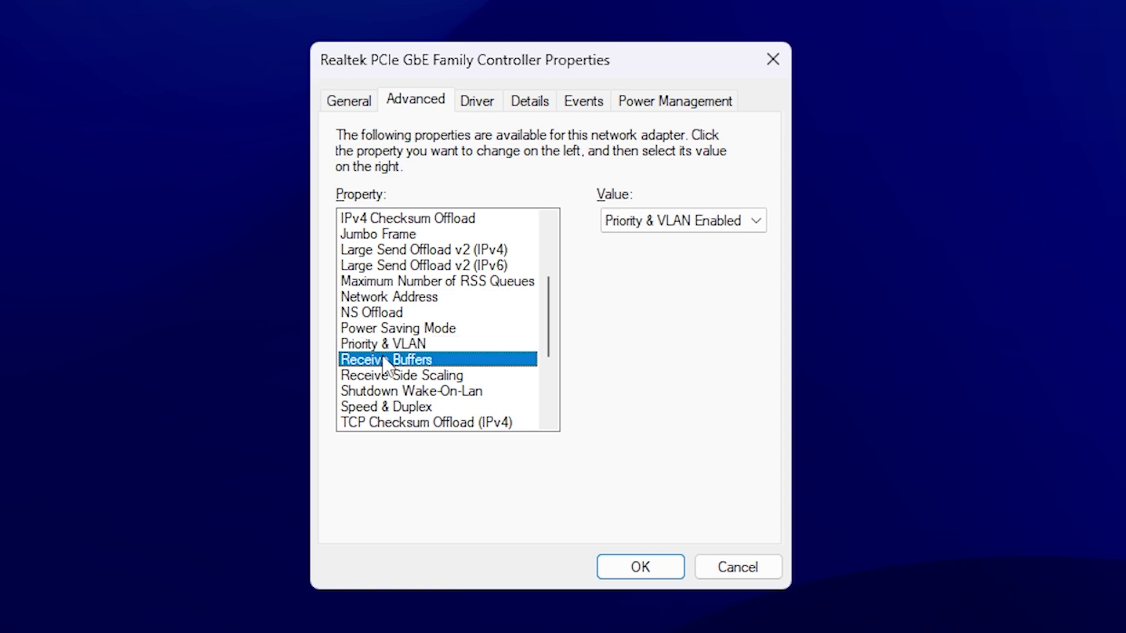
double_click(654, 225)
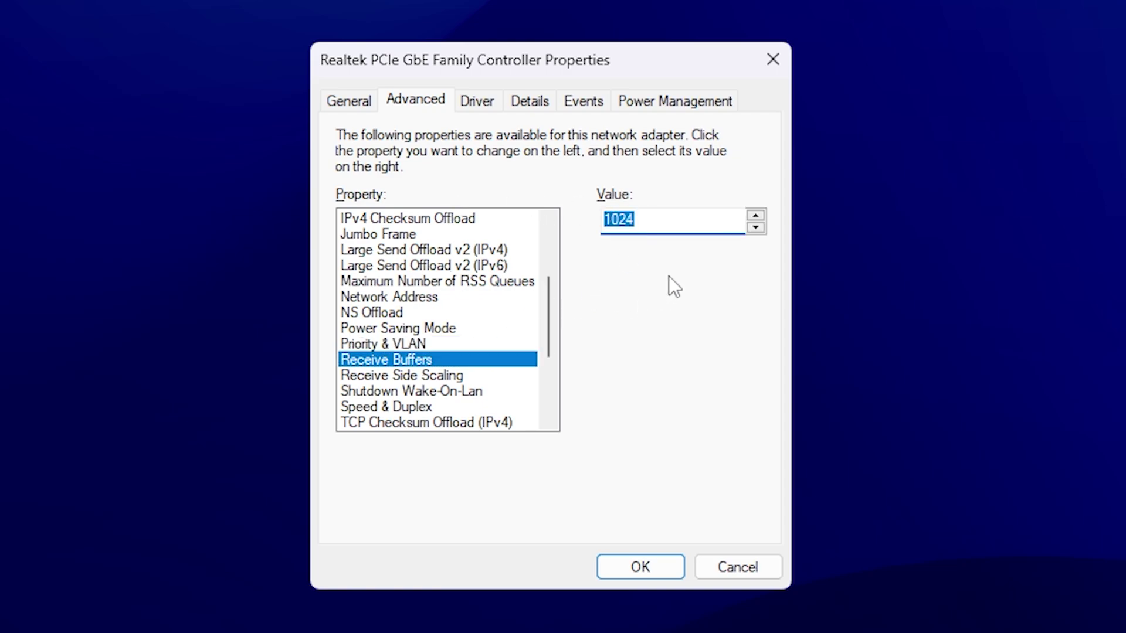
left_click(658, 226)
- Keep Receive Side Scaling Enabled and set Shutdown Wake-On-Lan to Disabled
left_click(422, 375)
scroll(422, 375, "down", 1)
left_click(639, 222)
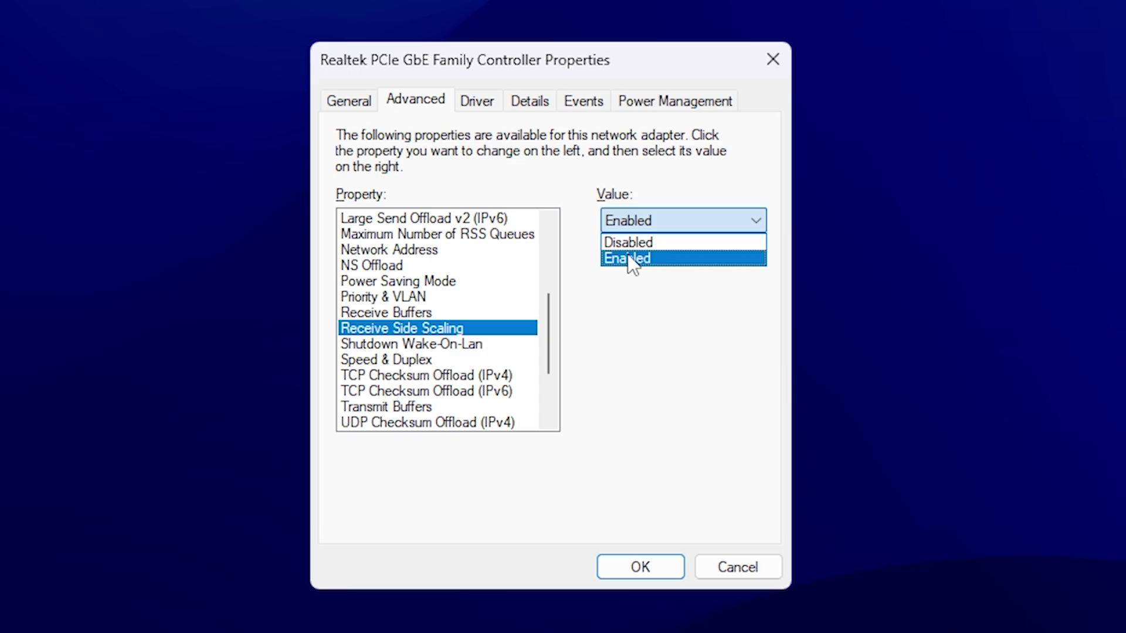
left_click(631, 258)
left_click(421, 346)
left_click(634, 227)
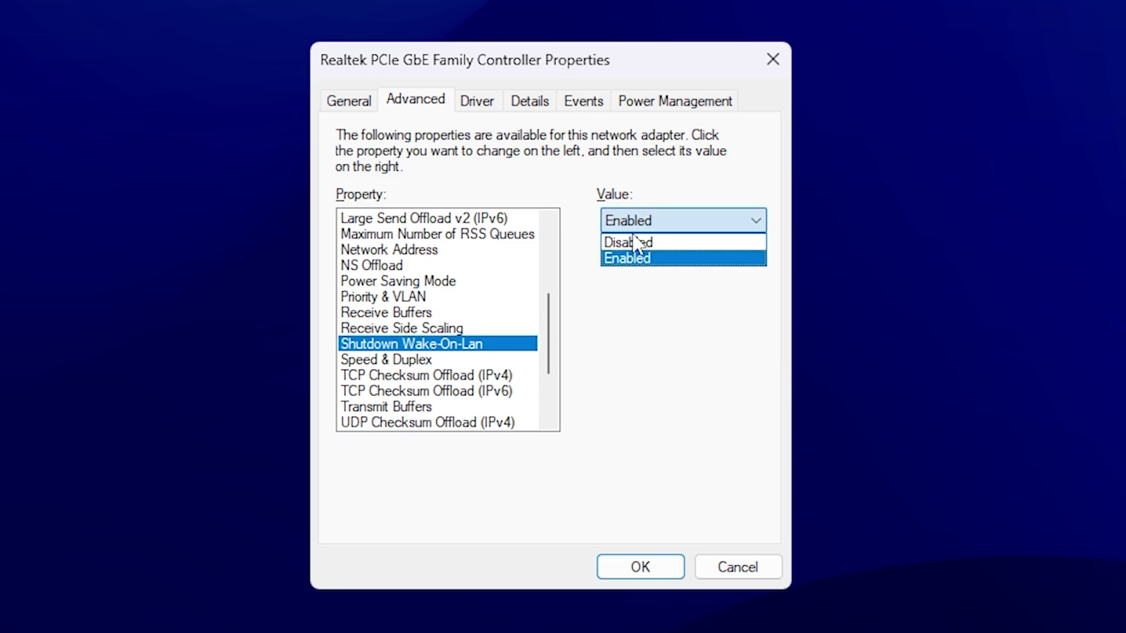
left_click(631, 242)
- Keep TCP Checksum Offload (IPv4) at Rx & Tx Enabled and Transmit Buffers at 128
left_click(411, 358)
scroll(366, 290, "down", 2)
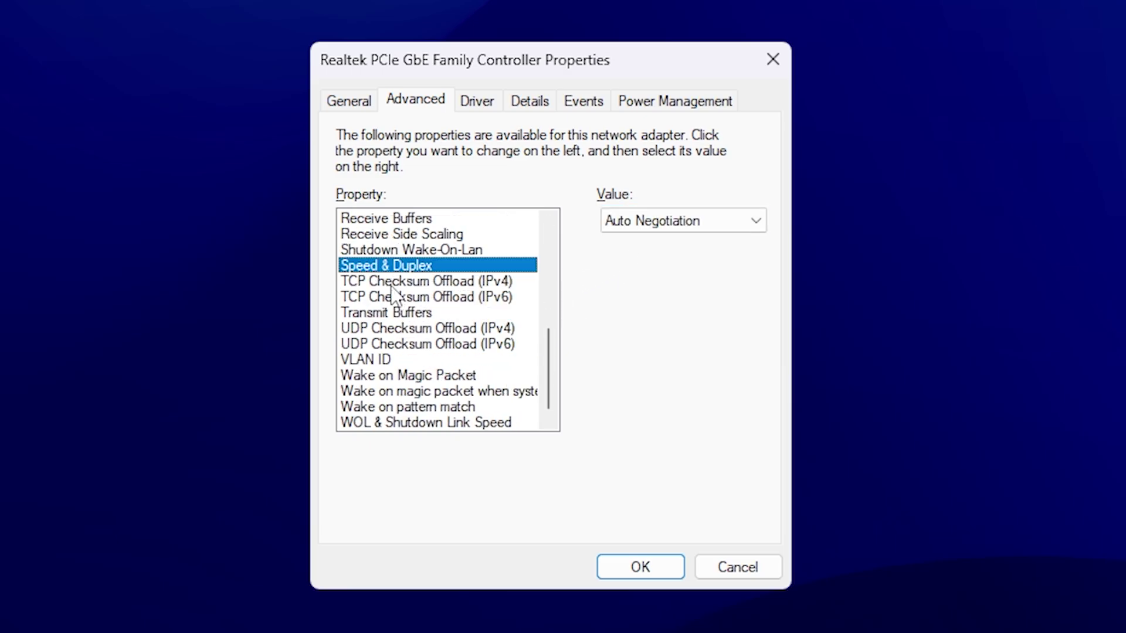
left_click(365, 281)
left_click(644, 222)
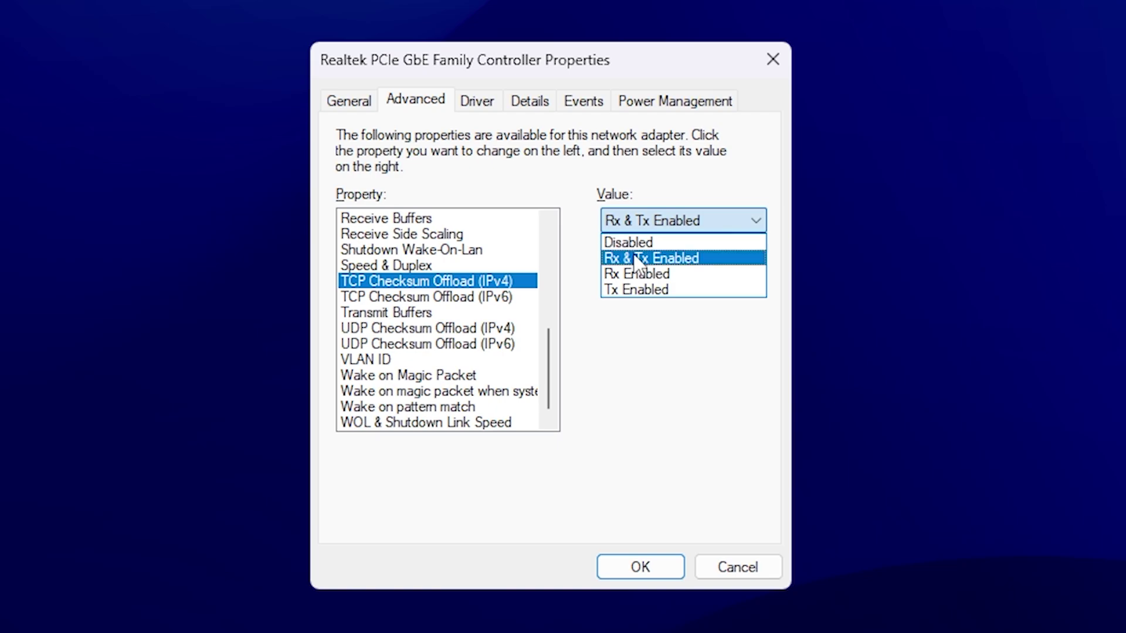
left_click(645, 259)
left_click(454, 296)
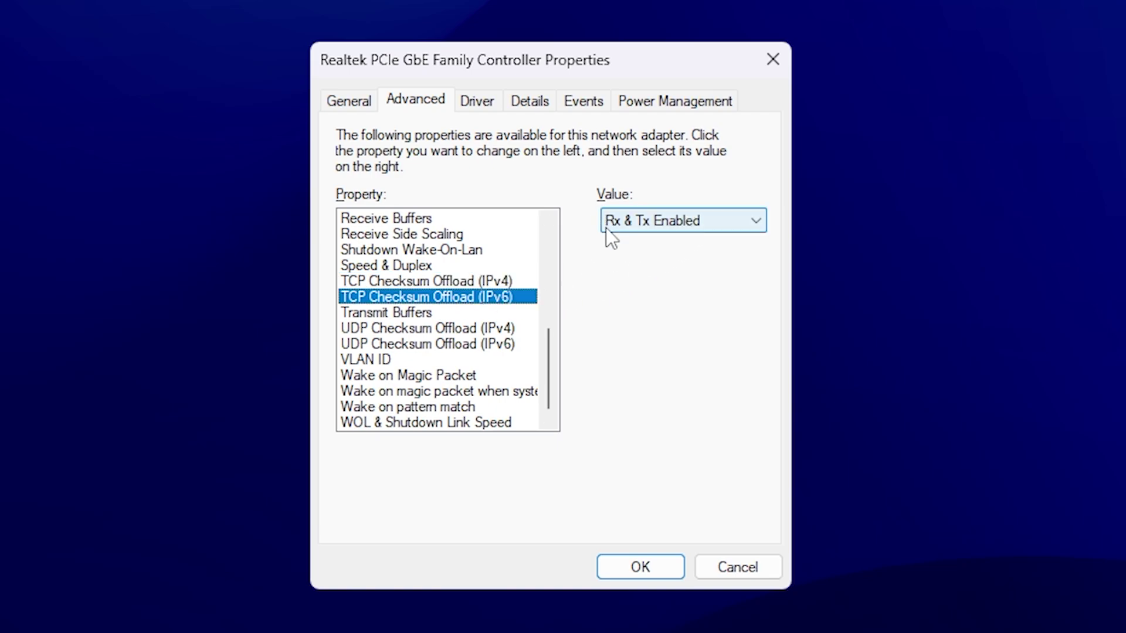
left_click(409, 312)
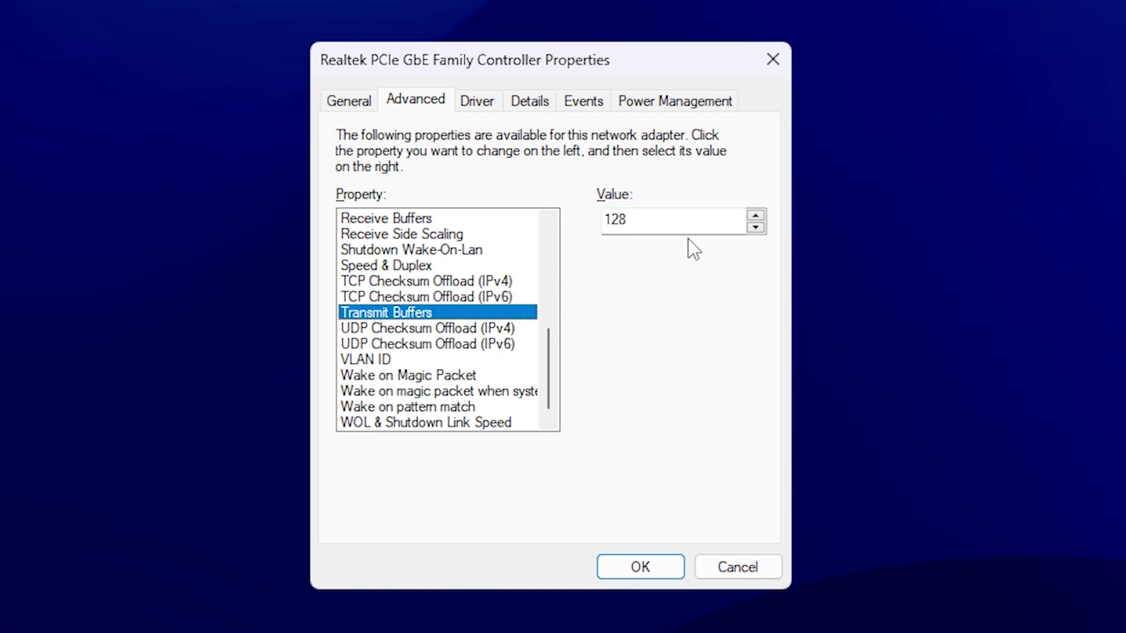
key("Tab")
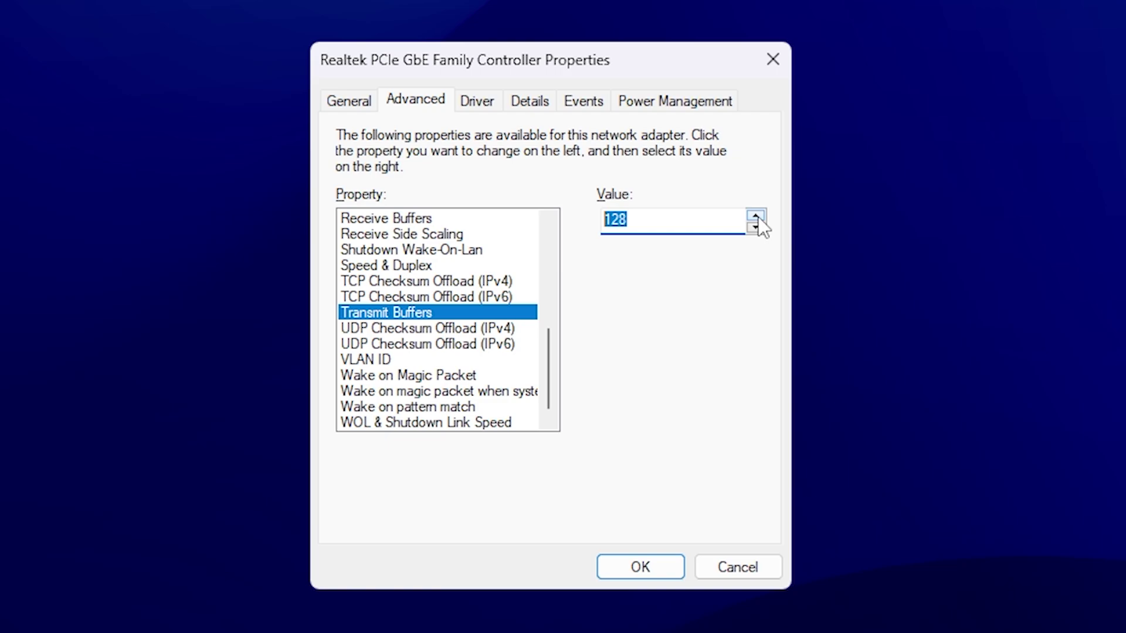
- Set UDP Checksum Offload to Disabled for both IPv4 and IPv6
left_click(404, 328)
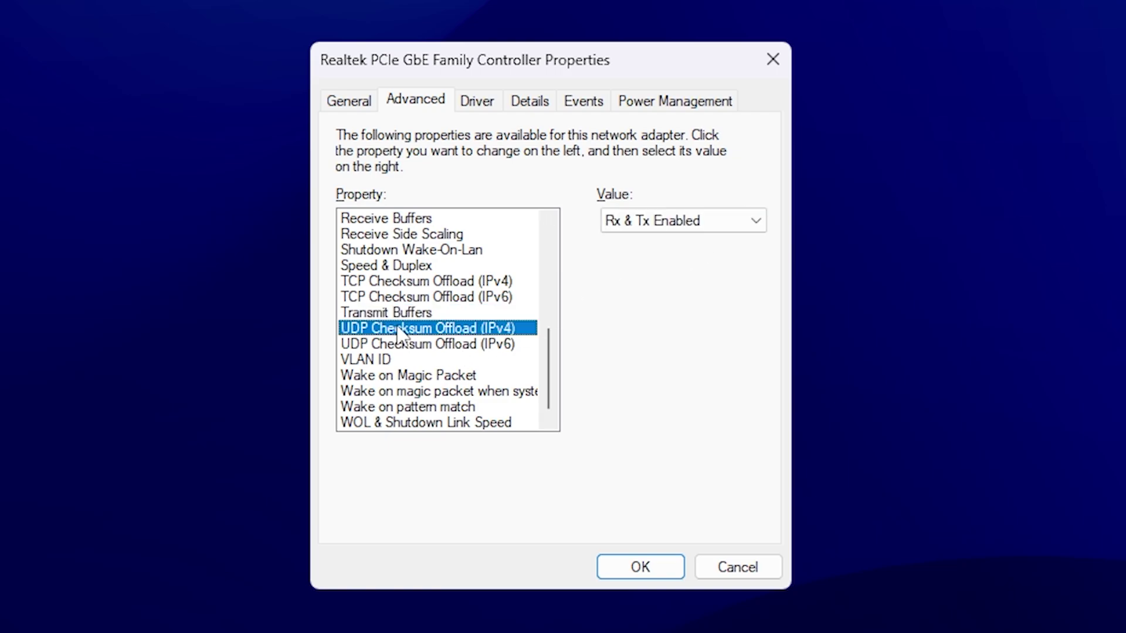
left_click(633, 220)
left_click(633, 241)
left_click(469, 343)
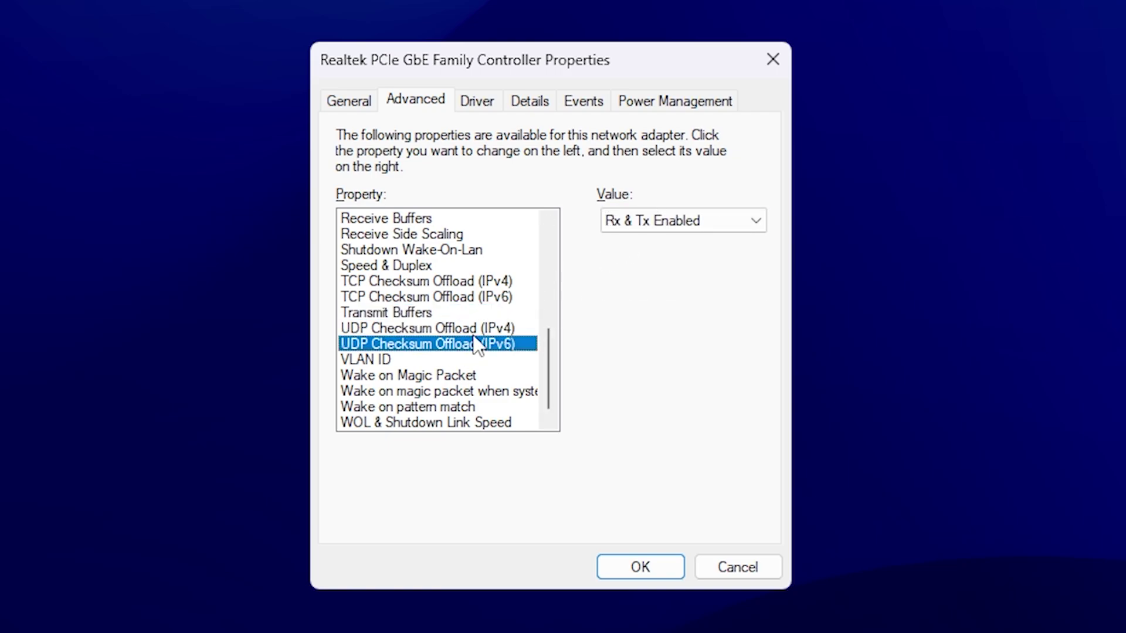
left_click(630, 226)
left_click(628, 243)
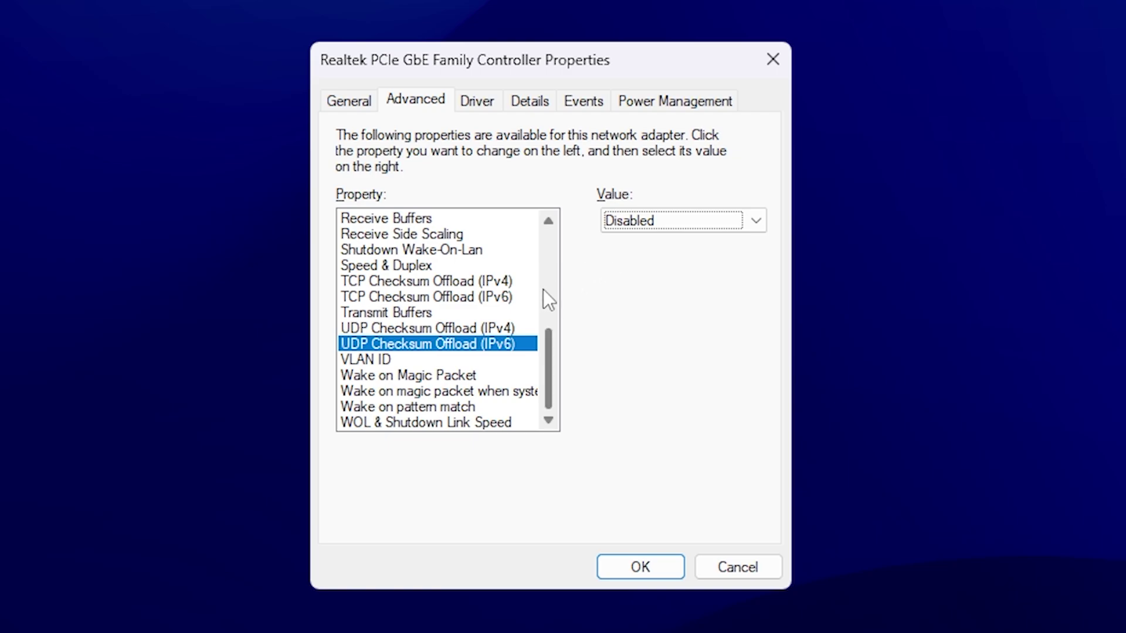
- Disable Wake on Magic Packet, the related wake option, and Wake on pattern match
left_click(393, 375)
left_click(662, 230)
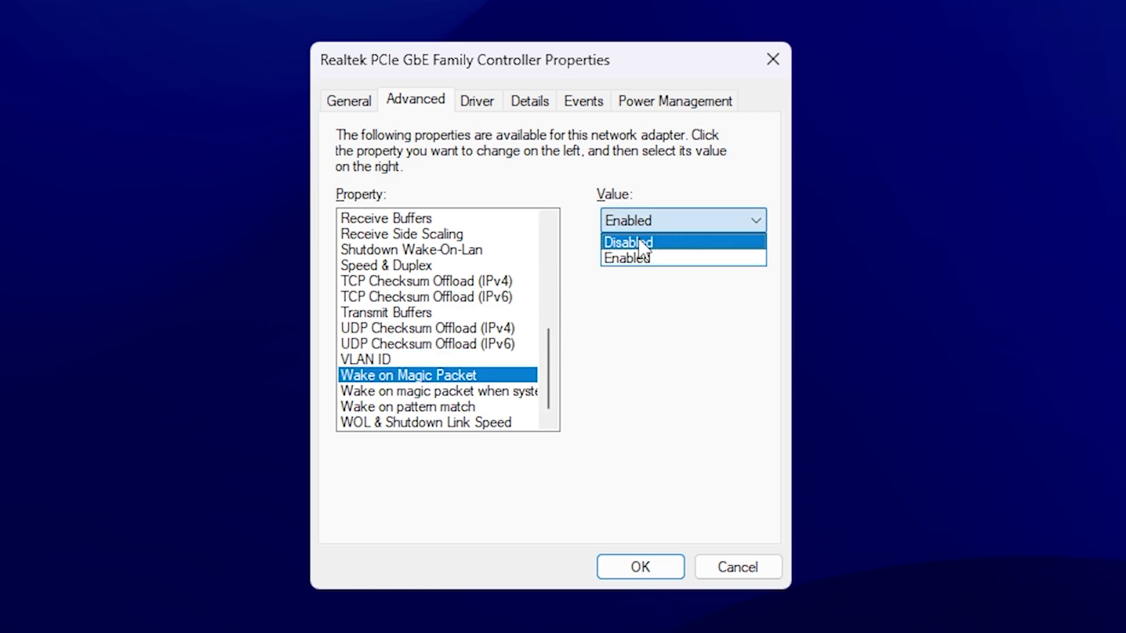
left_click(624, 245)
left_click(404, 391)
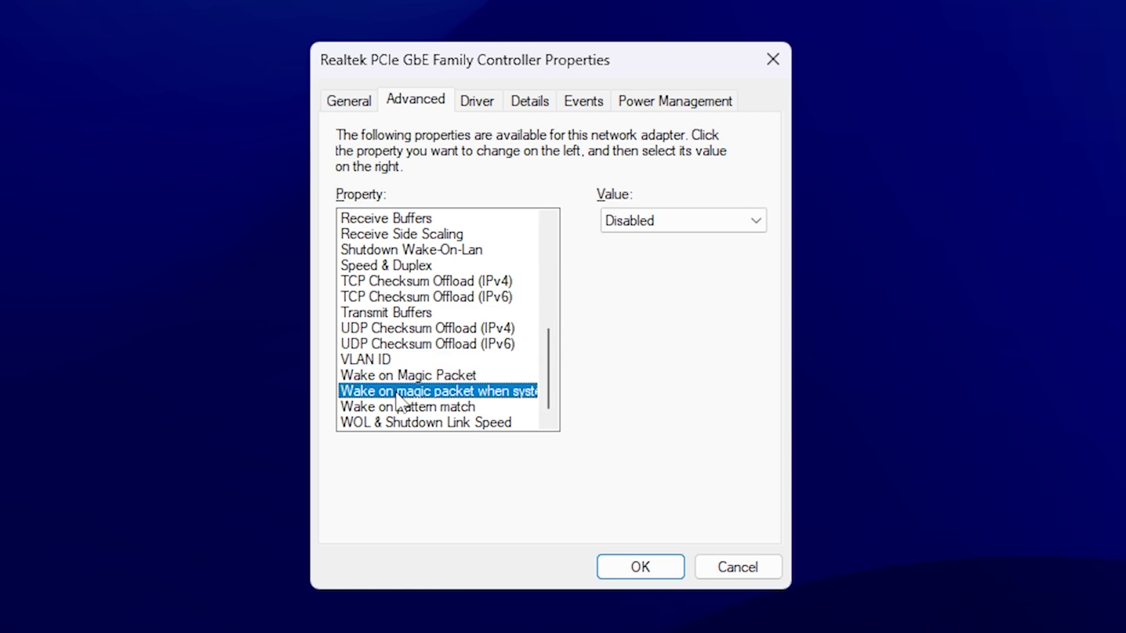
left_click(629, 225)
left_click(626, 243)
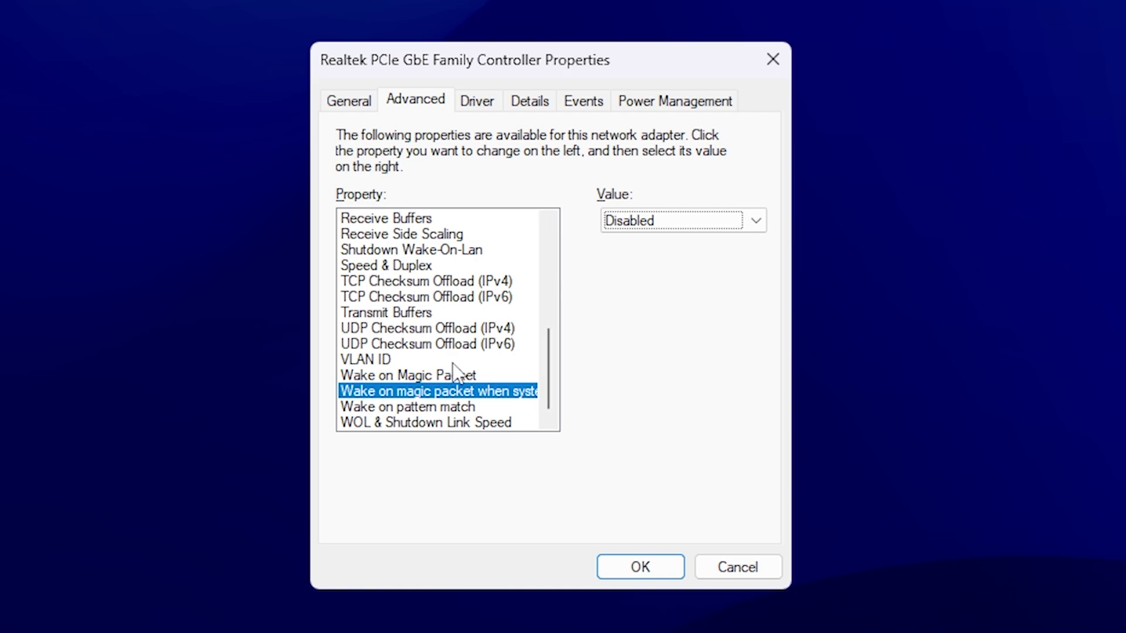
left_click(405, 407)
left_click(646, 229)
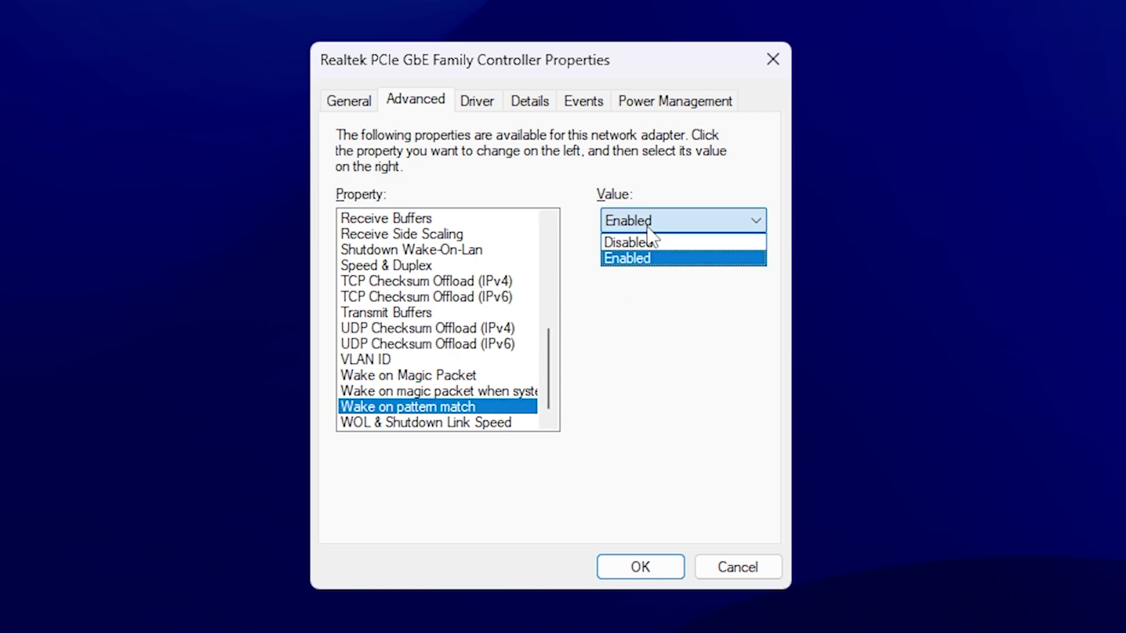
left_click(625, 243)
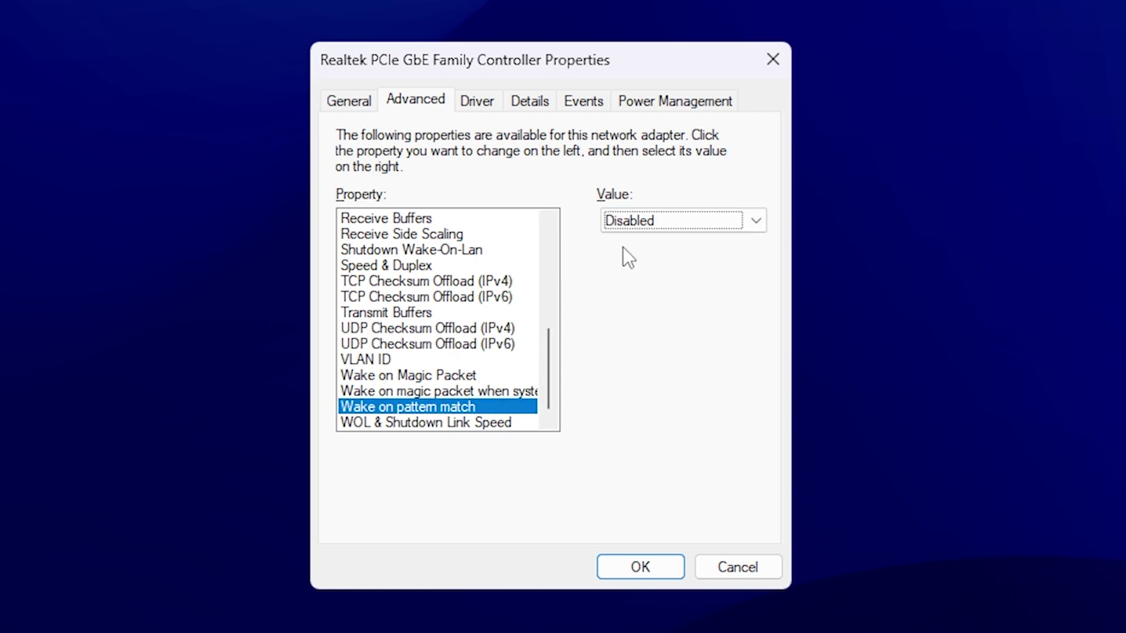
- Set WOL & Shutdown Link Speed to Not Speed Down and save the adapter settings
left_click(412, 423)
left_click(648, 228)
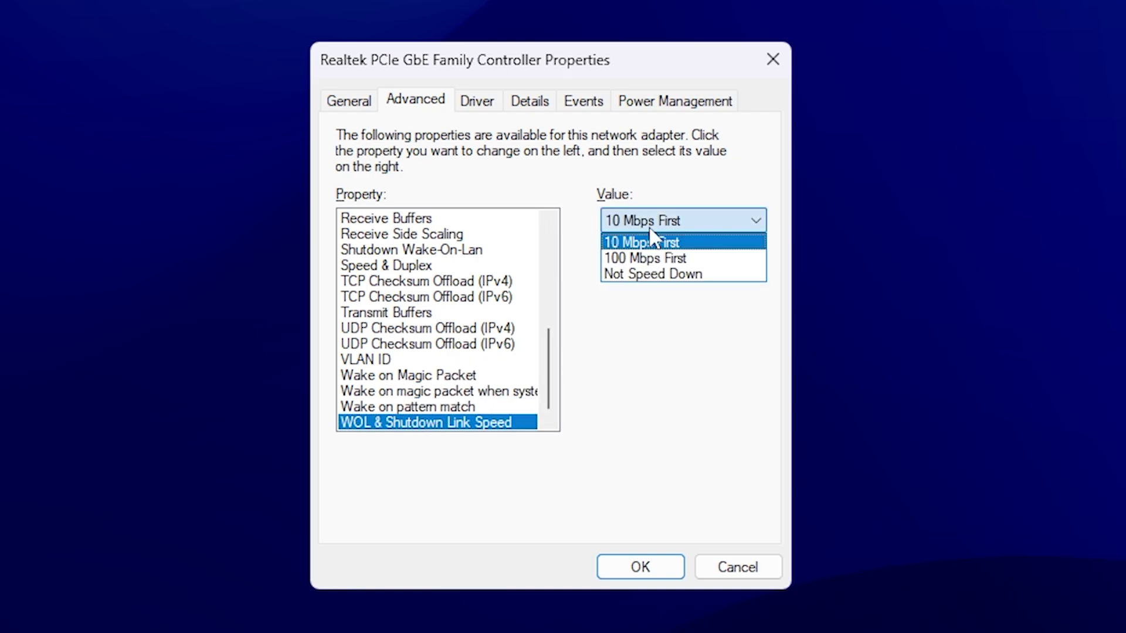
left_click(642, 274)
left_click(639, 566)
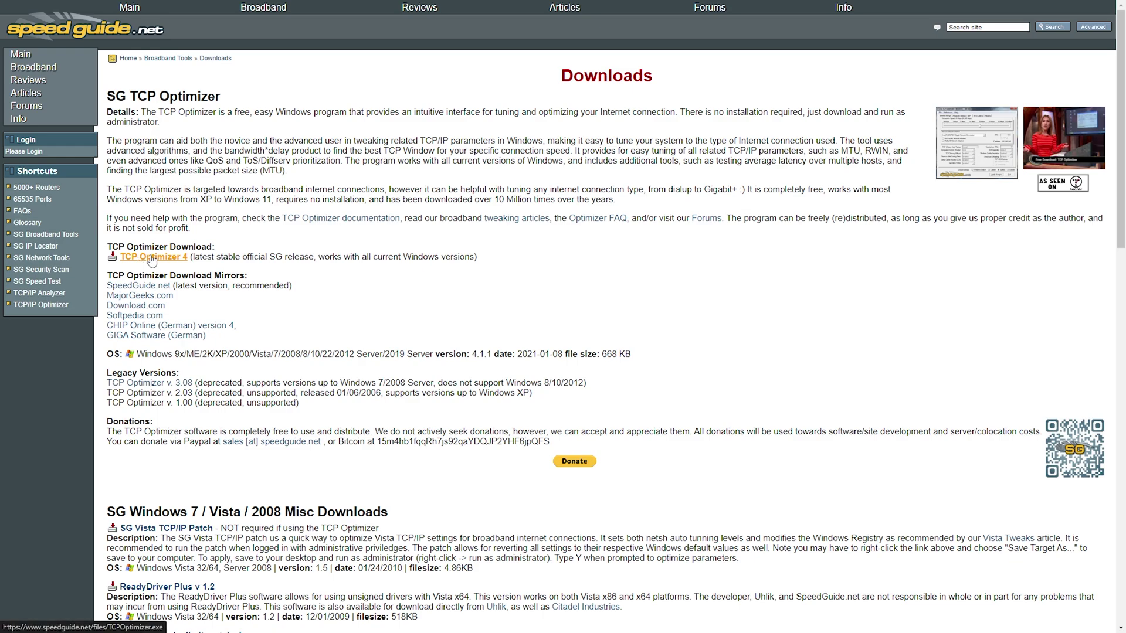
- Download TCP Optimizer 4 and check it in the browser's recent downloads list
left_click(151, 258)
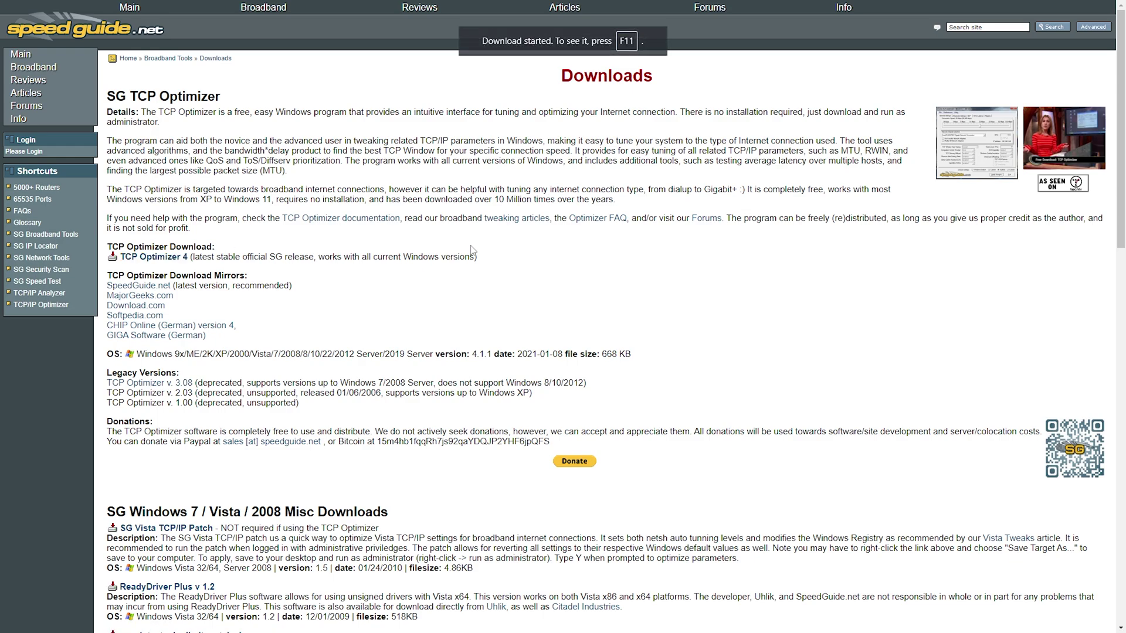
key("F11")
left_click(1071, 37)
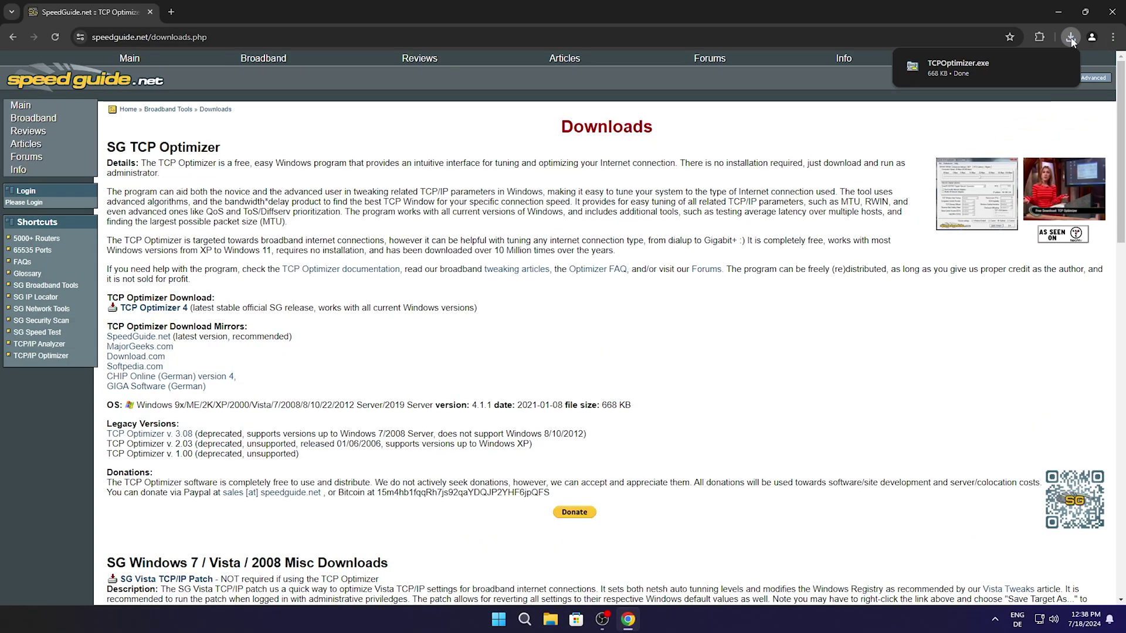
- Move TCPOptimizer.exe from the Downloads folder onto the desktop
left_click(1032, 64)
left_click(1057, 14)
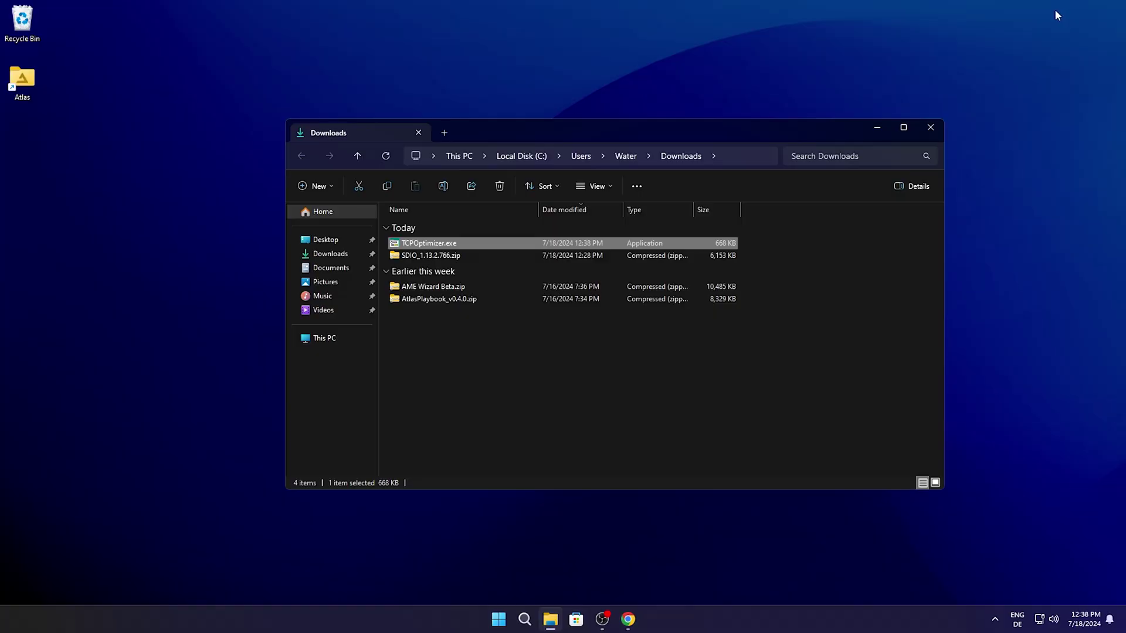
left_click_drag(467, 249, 554, 265)
left_click(931, 127)
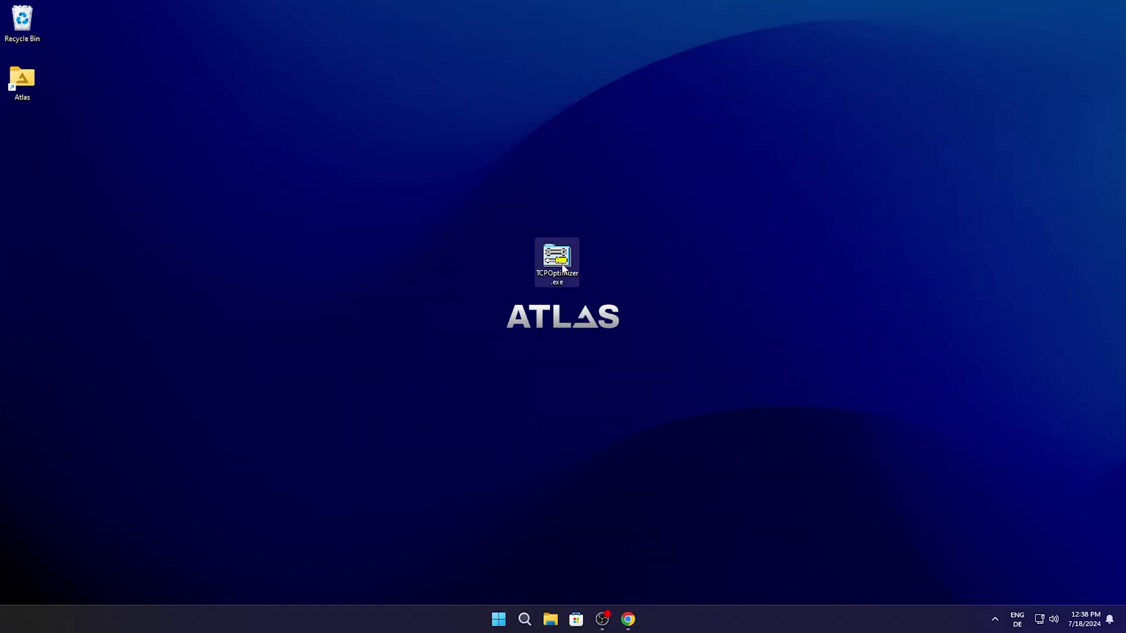
- Run TCPOptimizer.exe as administrator and accept the UAC prompt
right_click(561, 264)
left_click(583, 284)
left_click(498, 512)
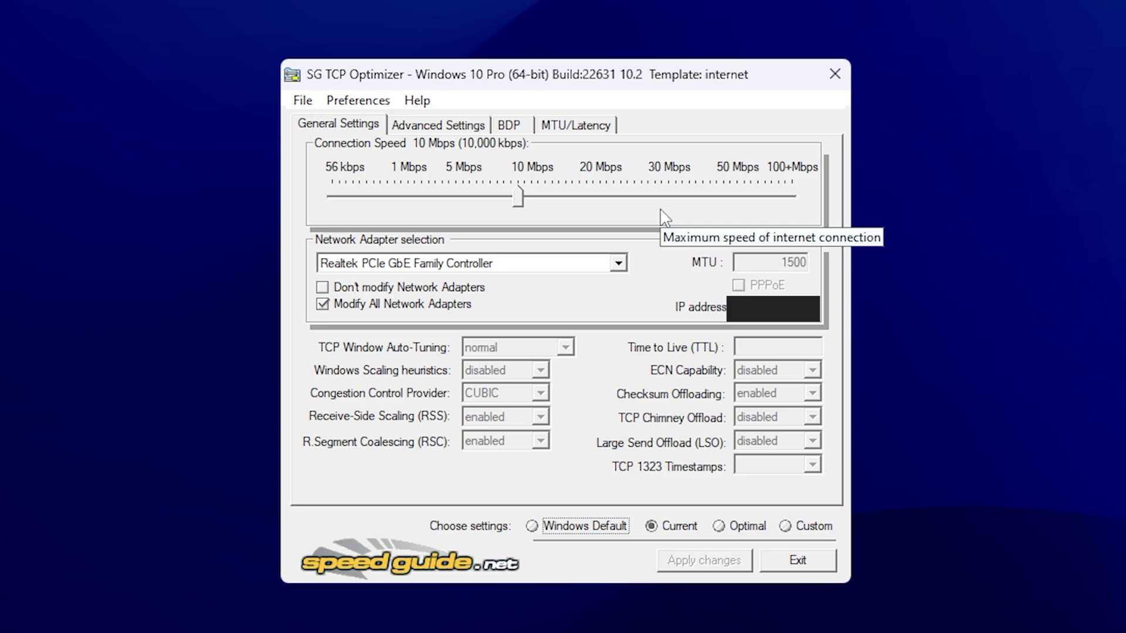
- Keep the Realtek PCIe GbE Family Controller, choose Custom, and set speed to 100+ Mbps
left_click(618, 264)
left_click(441, 283)
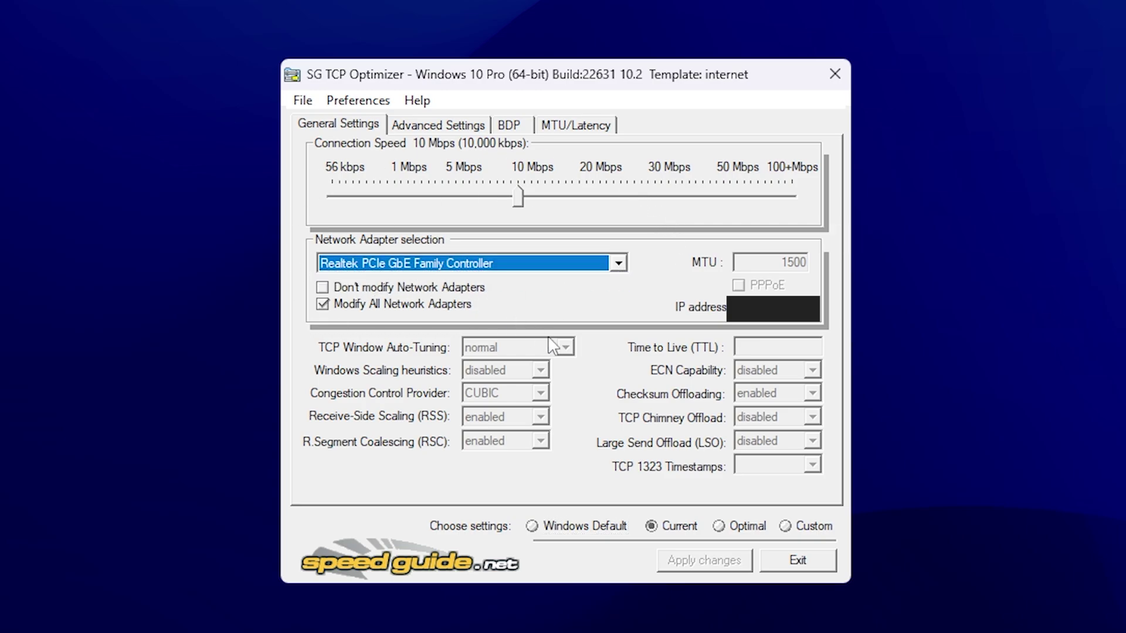
left_click(784, 526)
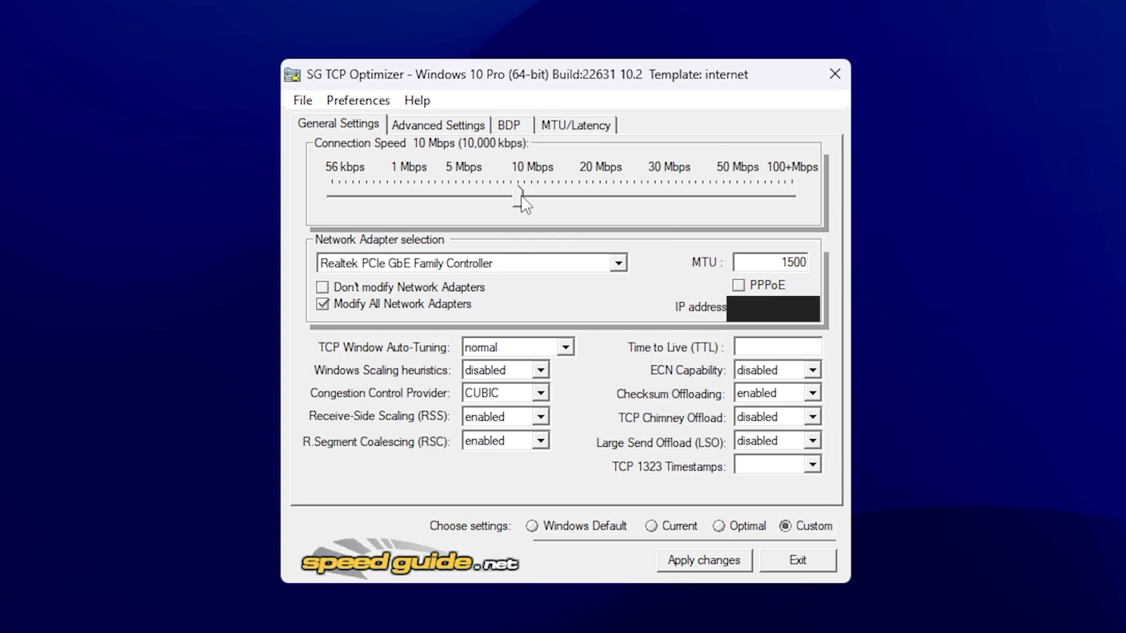
left_click_drag(523, 202, 822, 192)
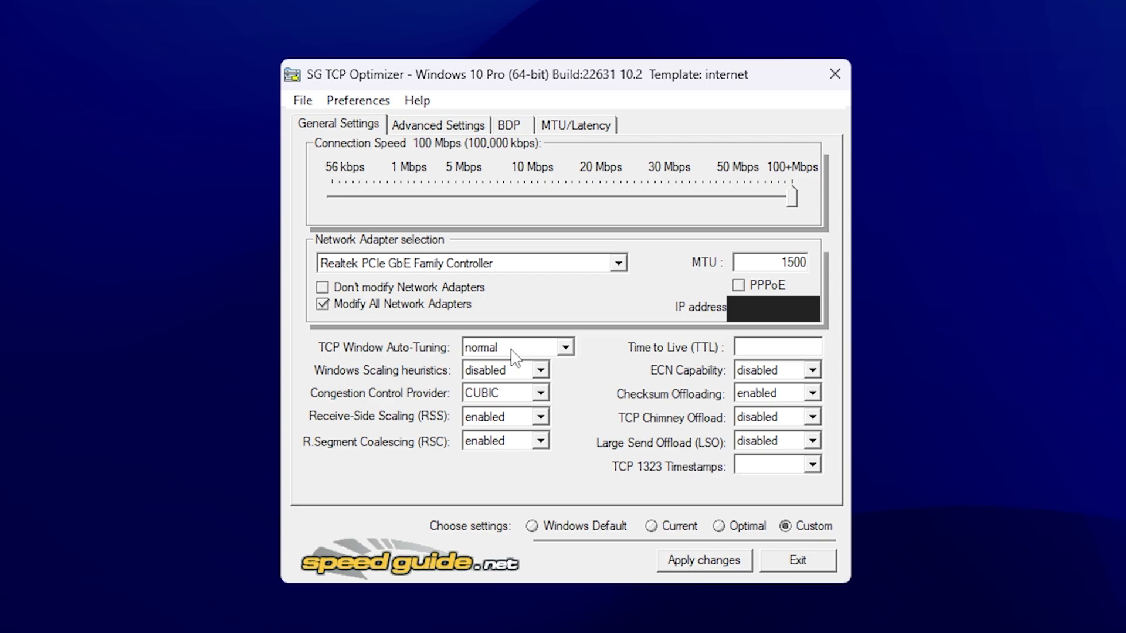
- Set Congestion Control Provider to ctcp and disable Receive Segment Coalescing
left_click(540, 393)
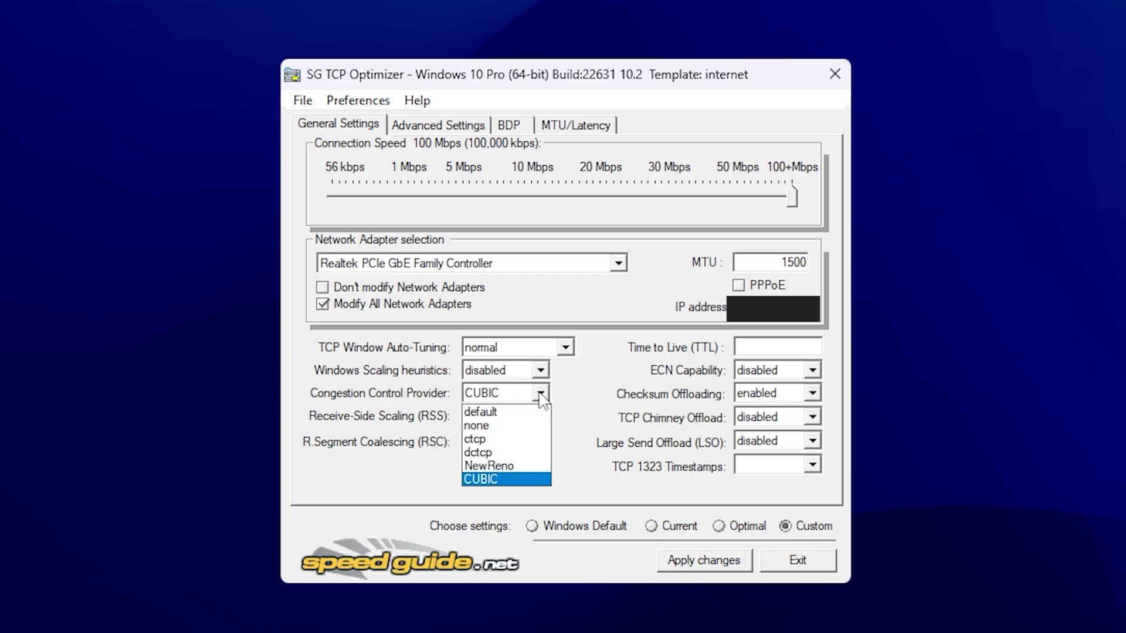
left_click(498, 440)
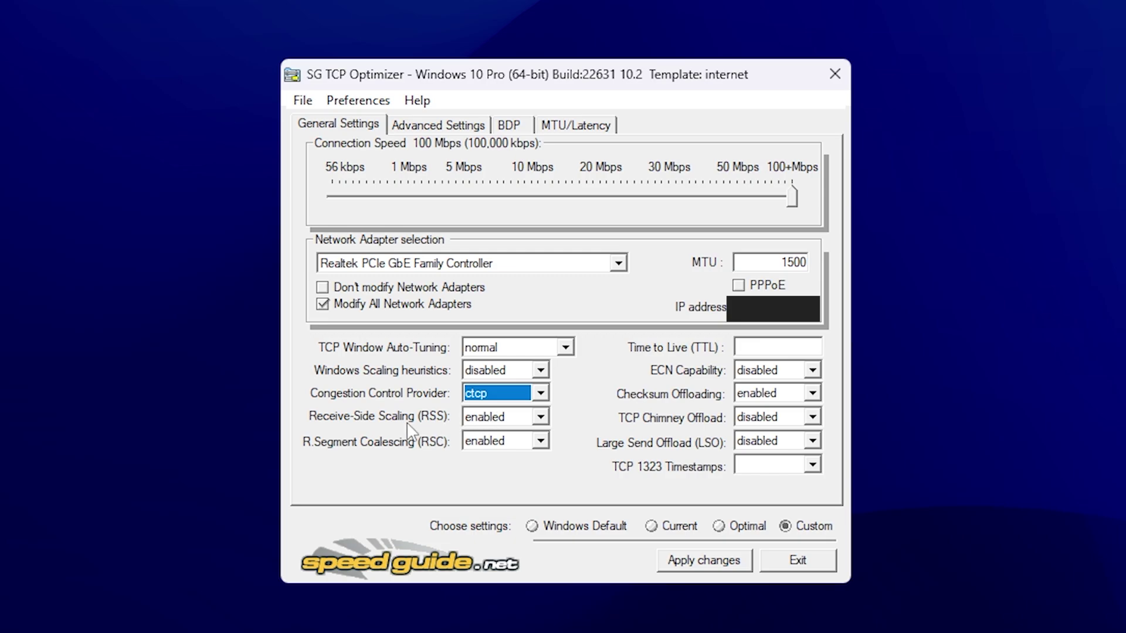
left_click(540, 440)
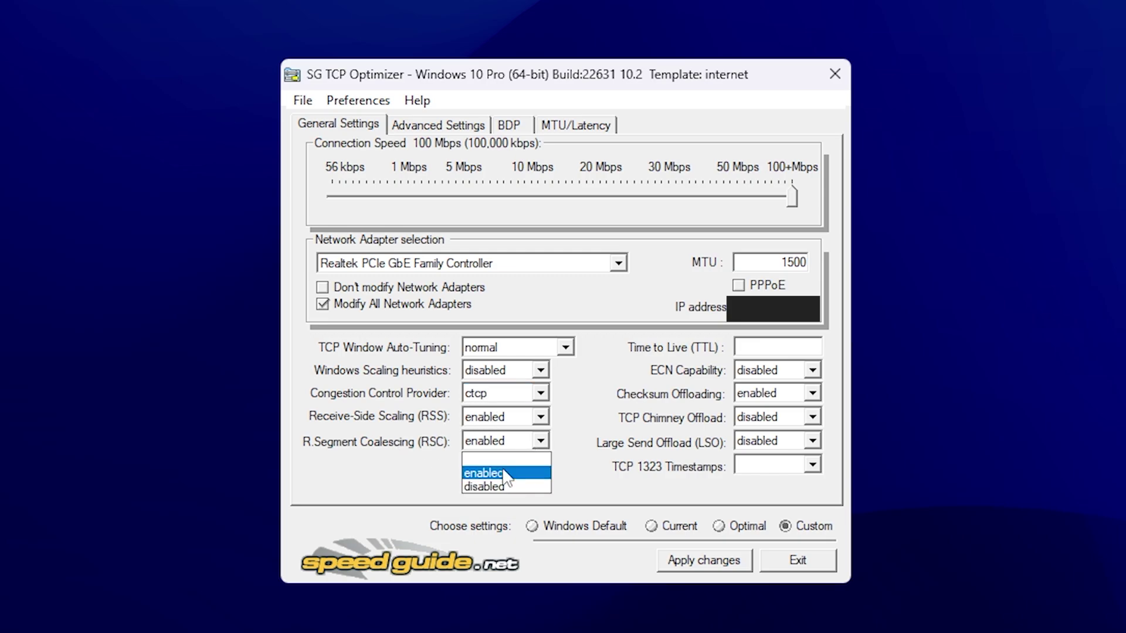
left_click(489, 485)
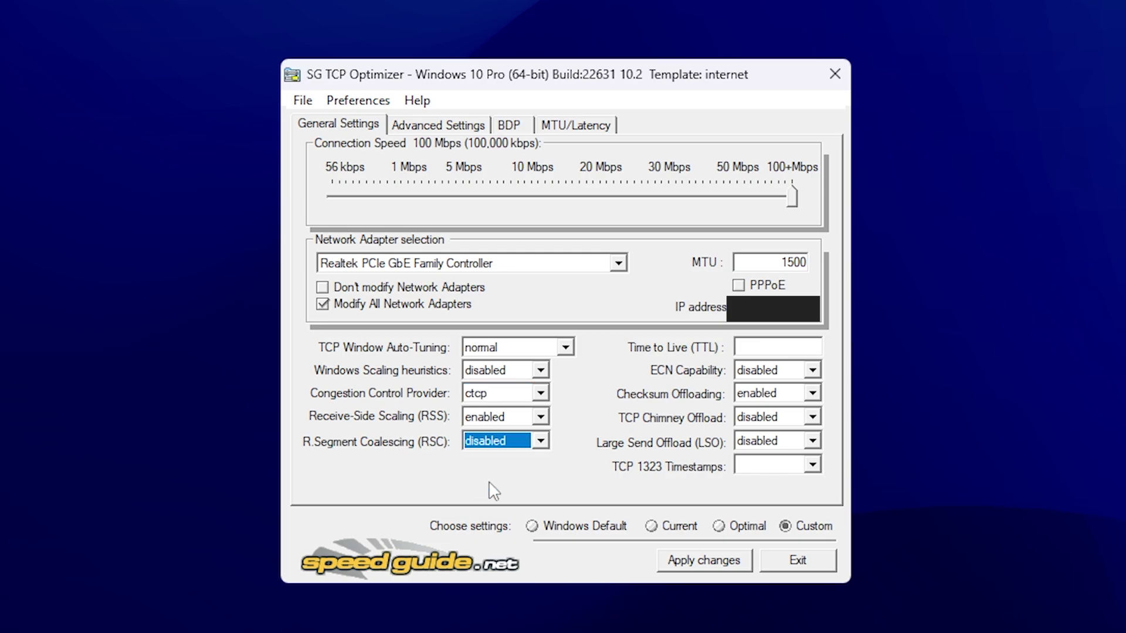
- Set TTL to 64, enable ECN, disable Checksum Offloading, and enable TCP 1323 Timestamps
left_click(806, 347)
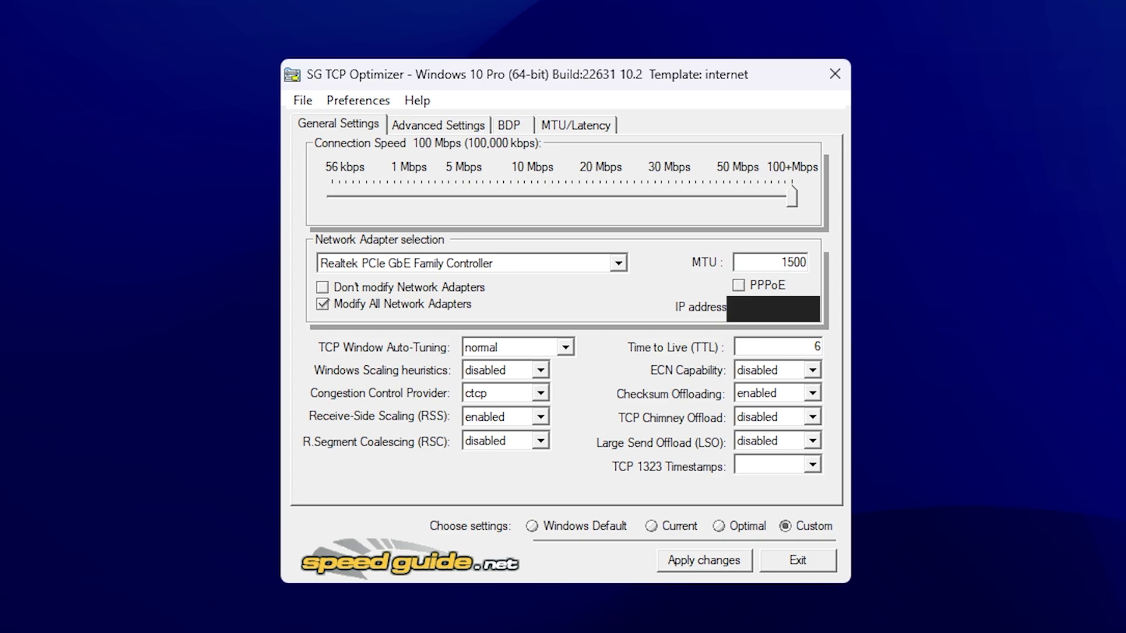
left_click(772, 374)
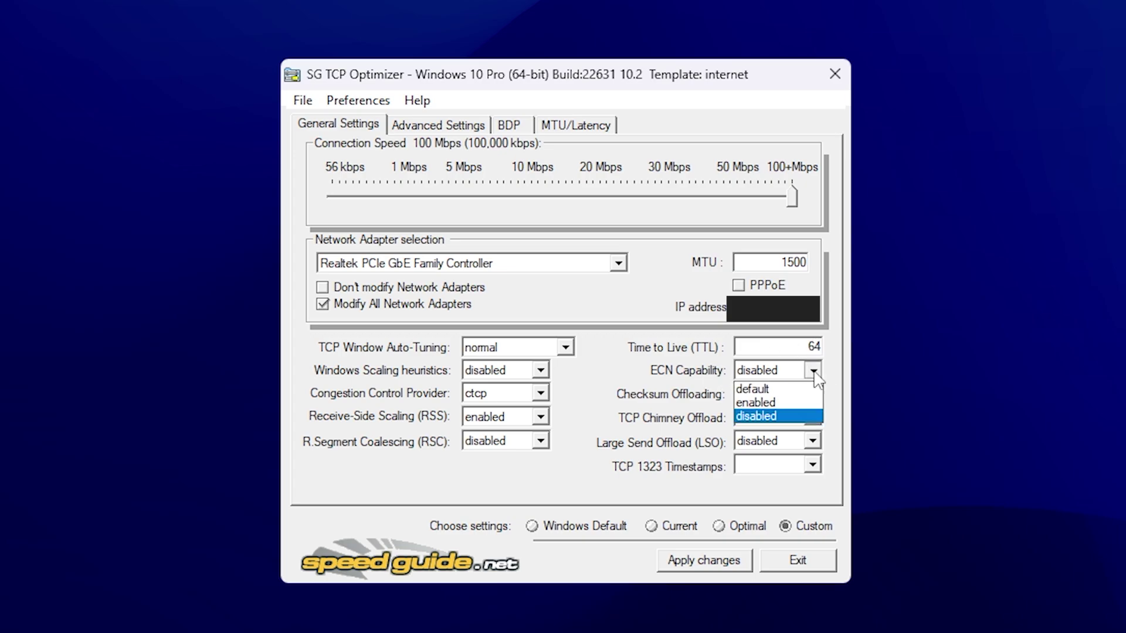
left_click(766, 403)
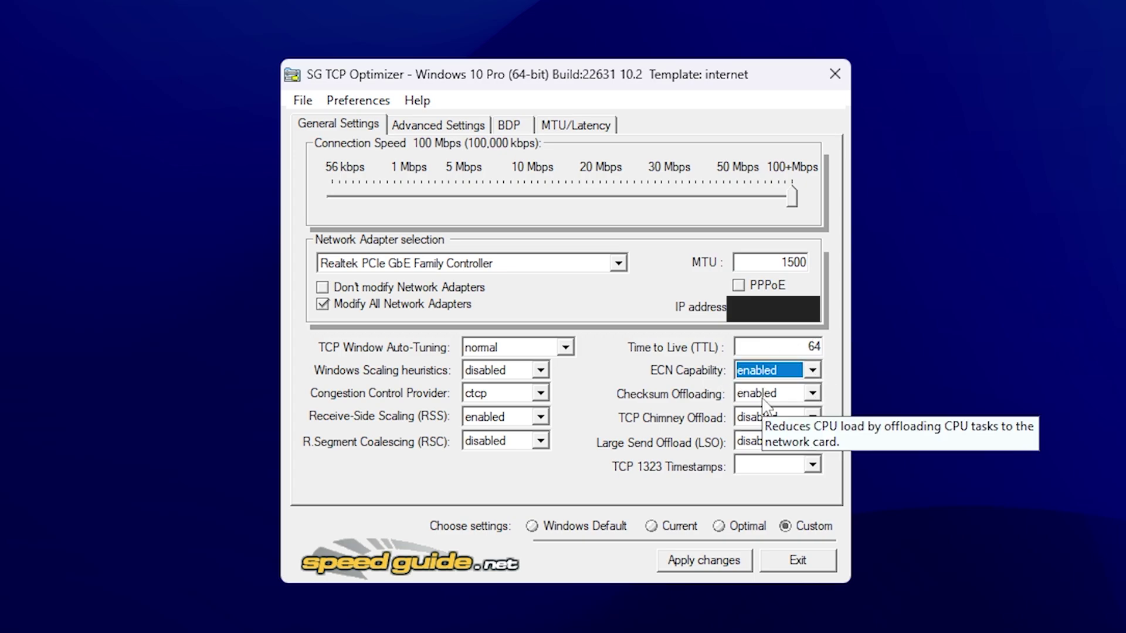
left_click(813, 398)
left_click(783, 441)
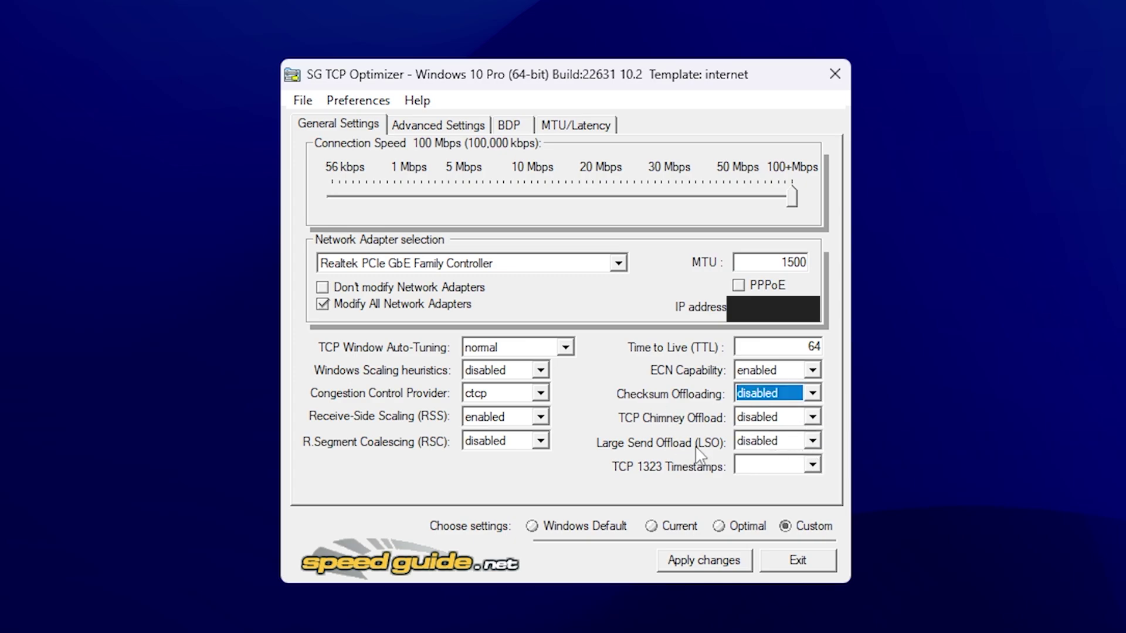
left_click(812, 465)
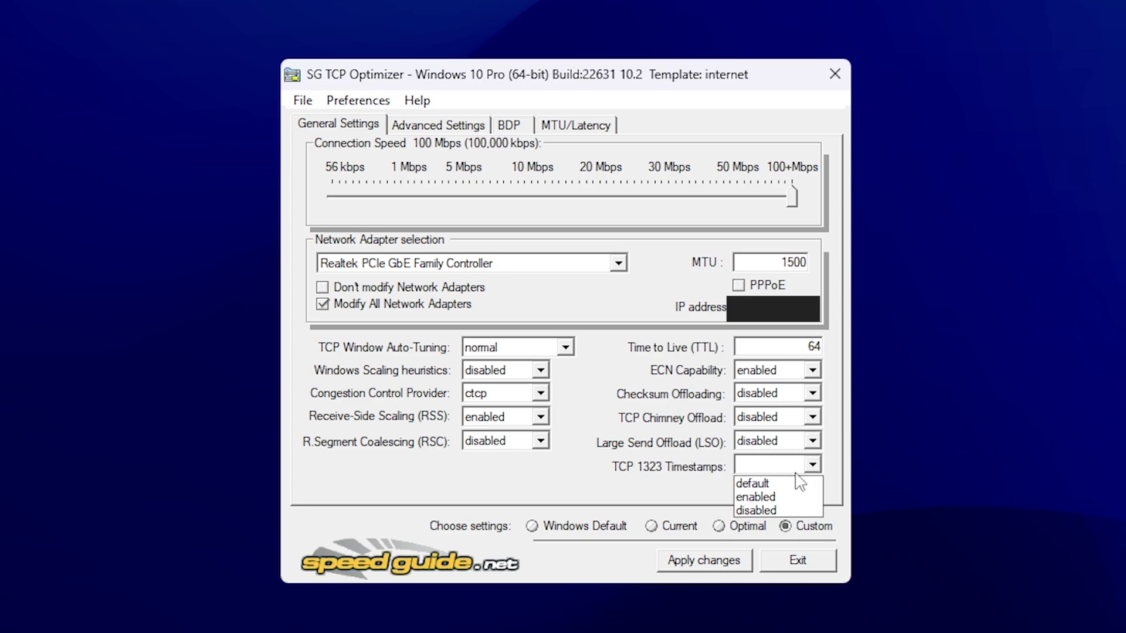
left_click(775, 497)
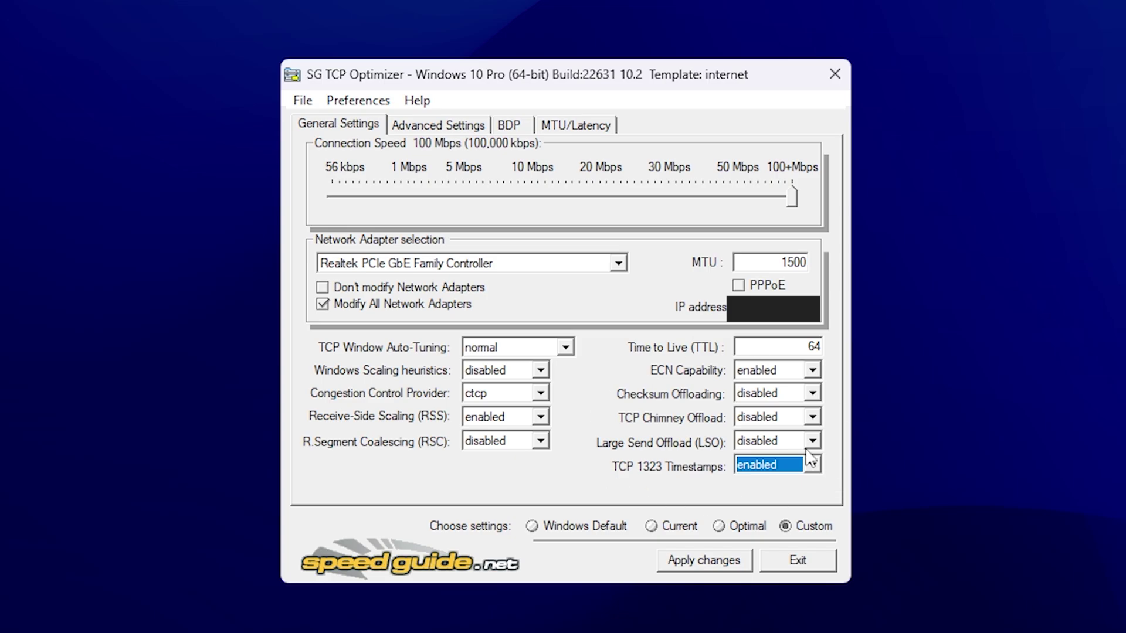